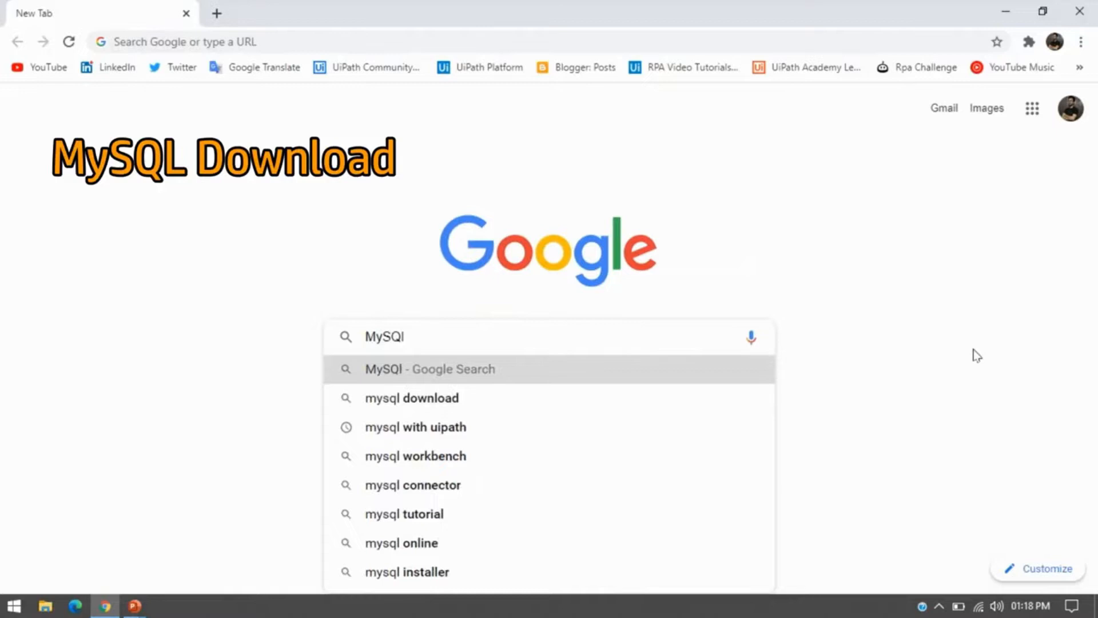
Search Google for 'mysql download' and open the official 'MySQL Downloads - MySQL' result.
key("Down")
key("Return")
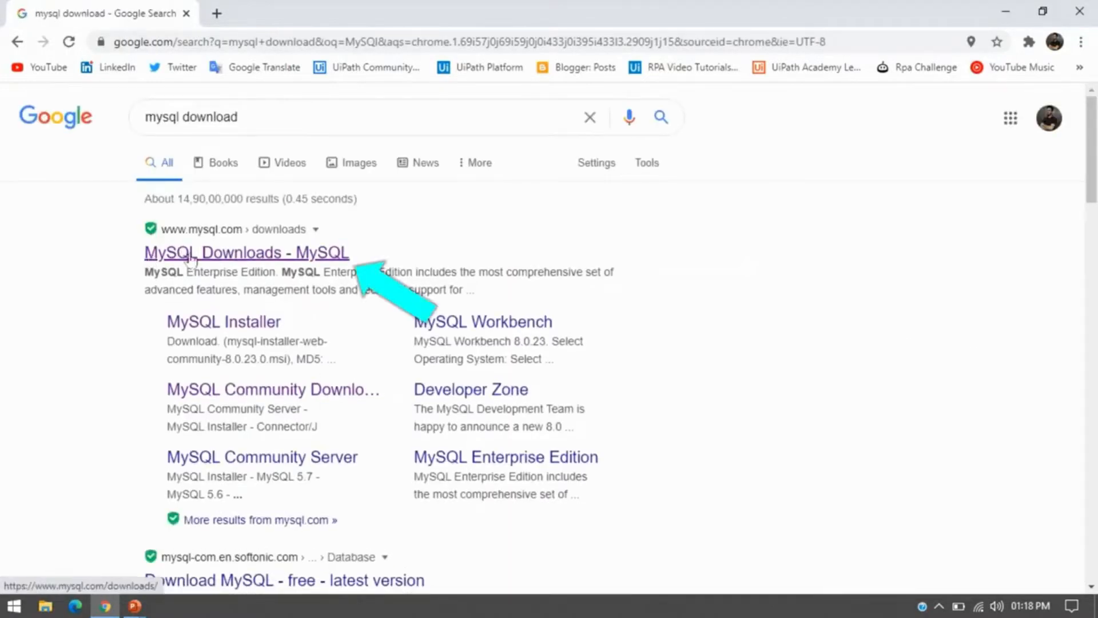
left_click(318, 258)
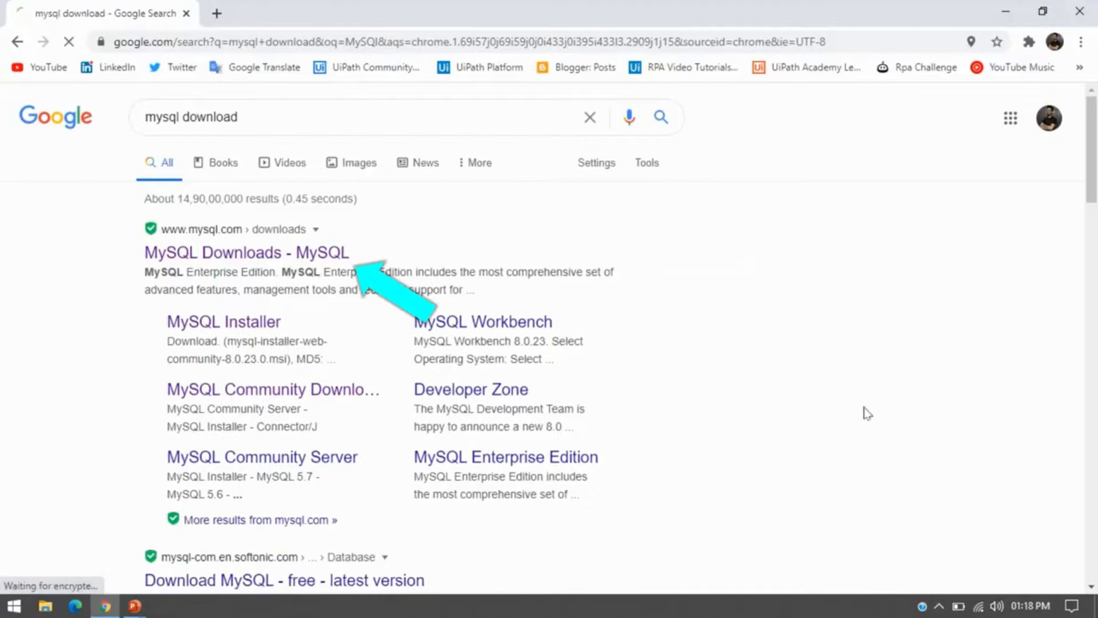
scroll(1095, 244, "down", 1)
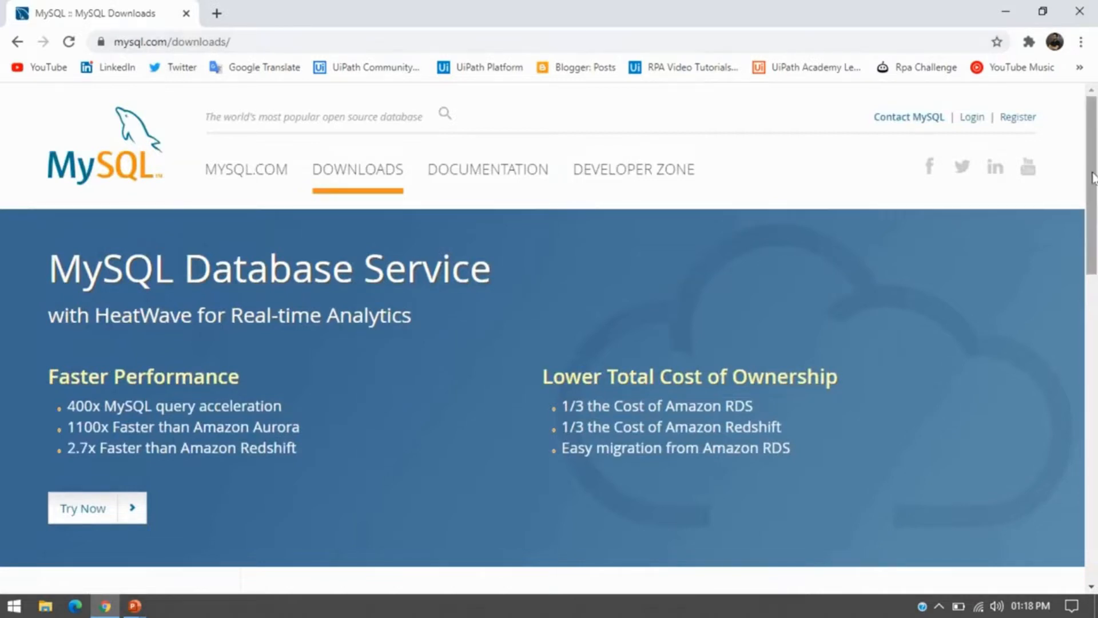
Scroll to the bottom of mysql.com/downloads and open 'MySQL Community (GPL) Downloads'.
scroll(1094, 214, "down", 1)
scroll(1094, 214, "down", 1)
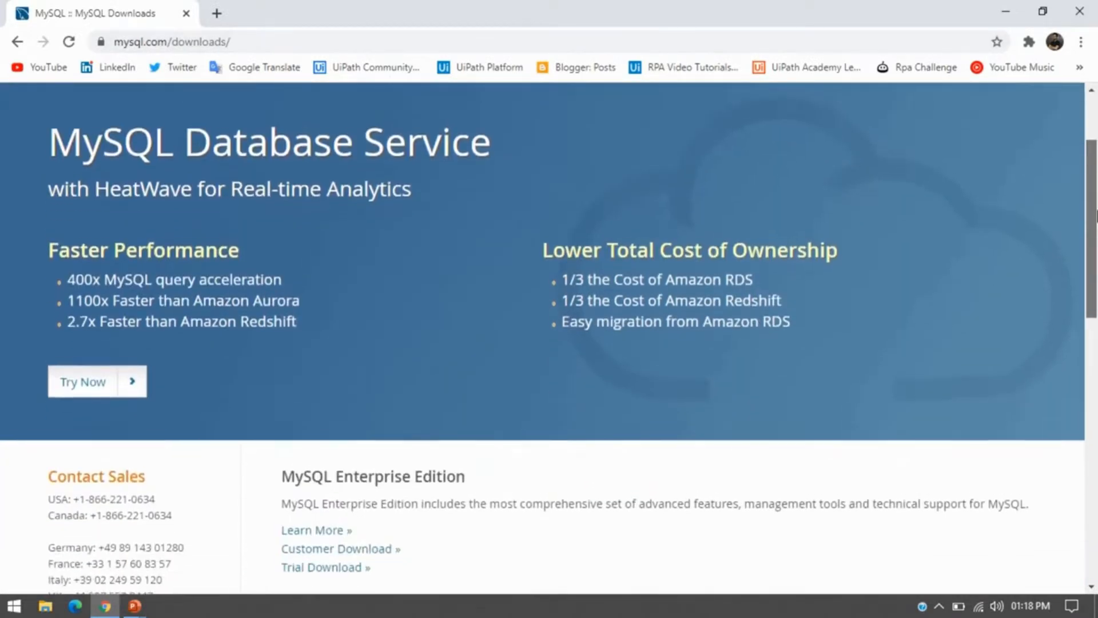
scroll(1096, 203, "up", 1)
left_click_drag(1096, 203, 1097, 177)
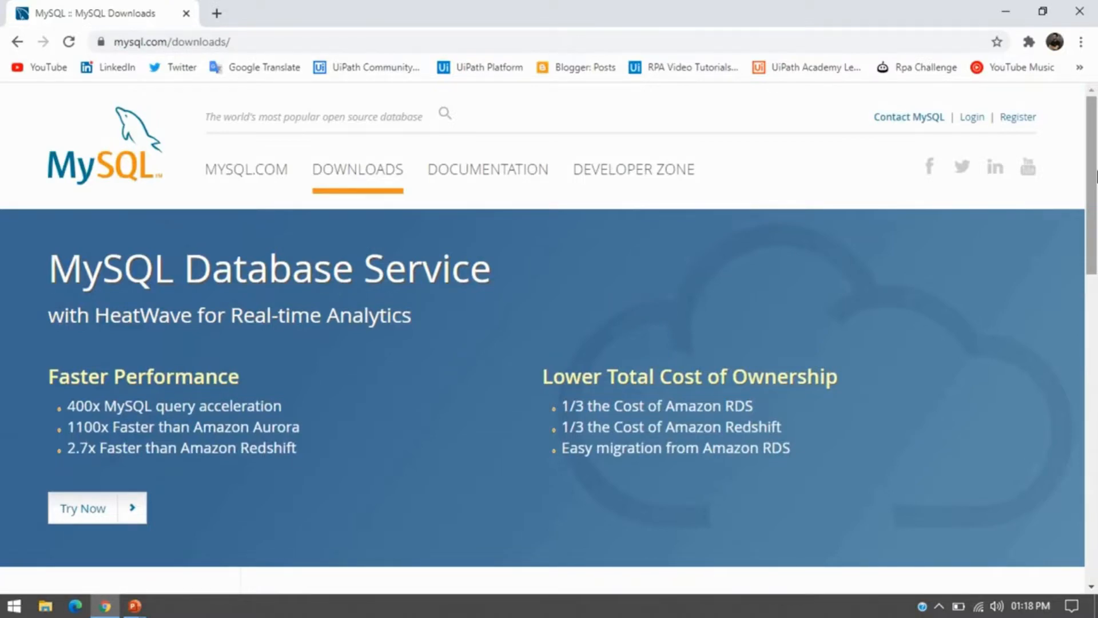
left_click_drag(1096, 176, 1095, 401)
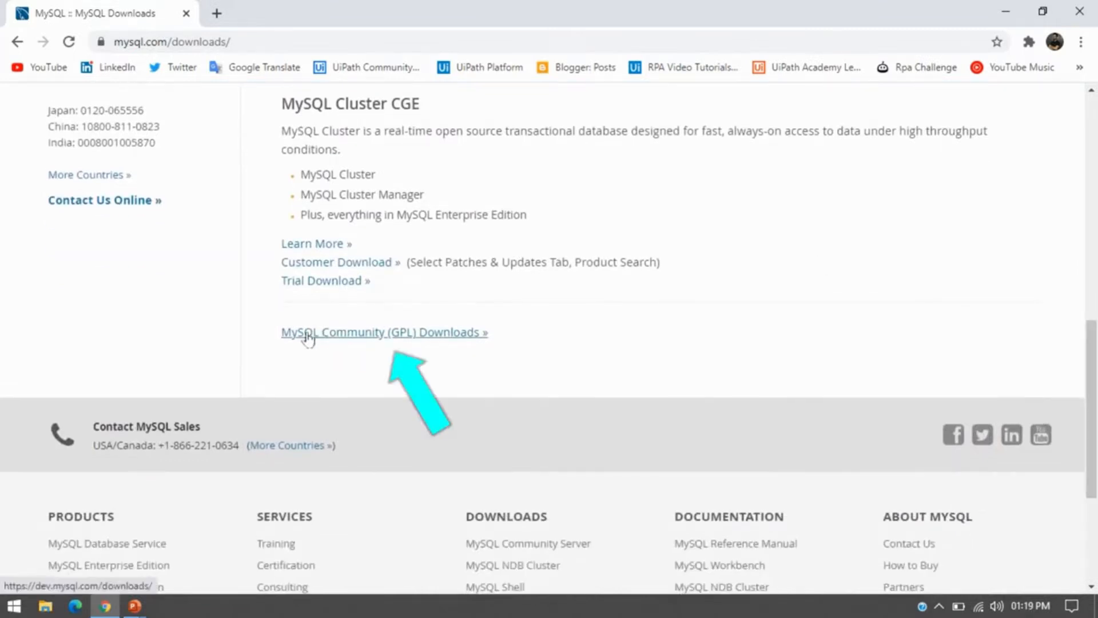
left_click(415, 342)
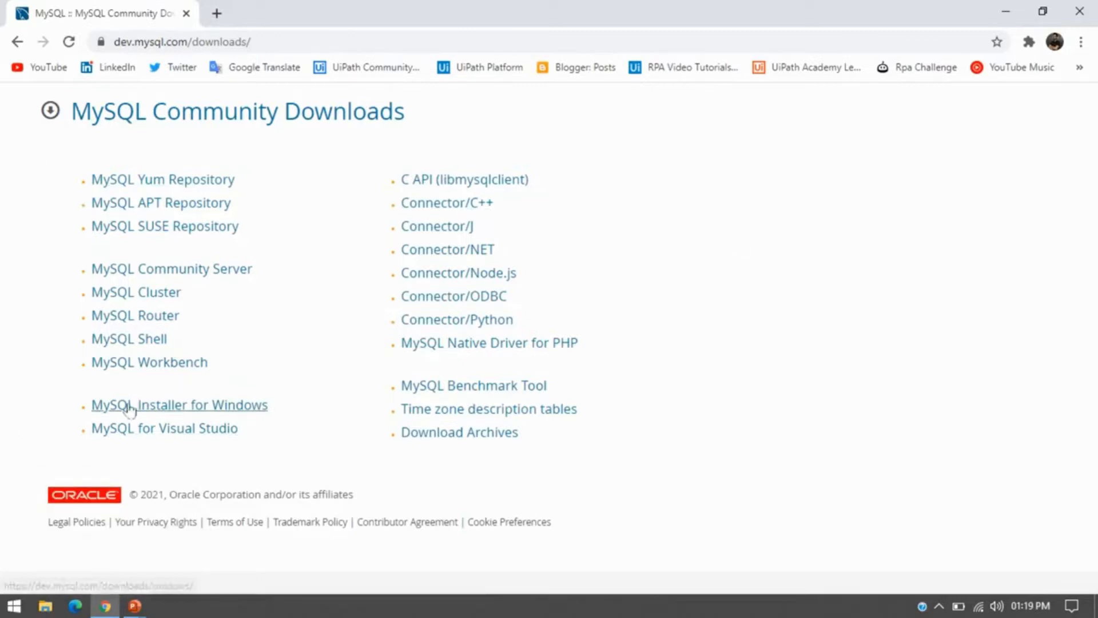
Open 'MySQL Installer for Windows' and switch to its Archives page of older versions.
left_click(203, 407)
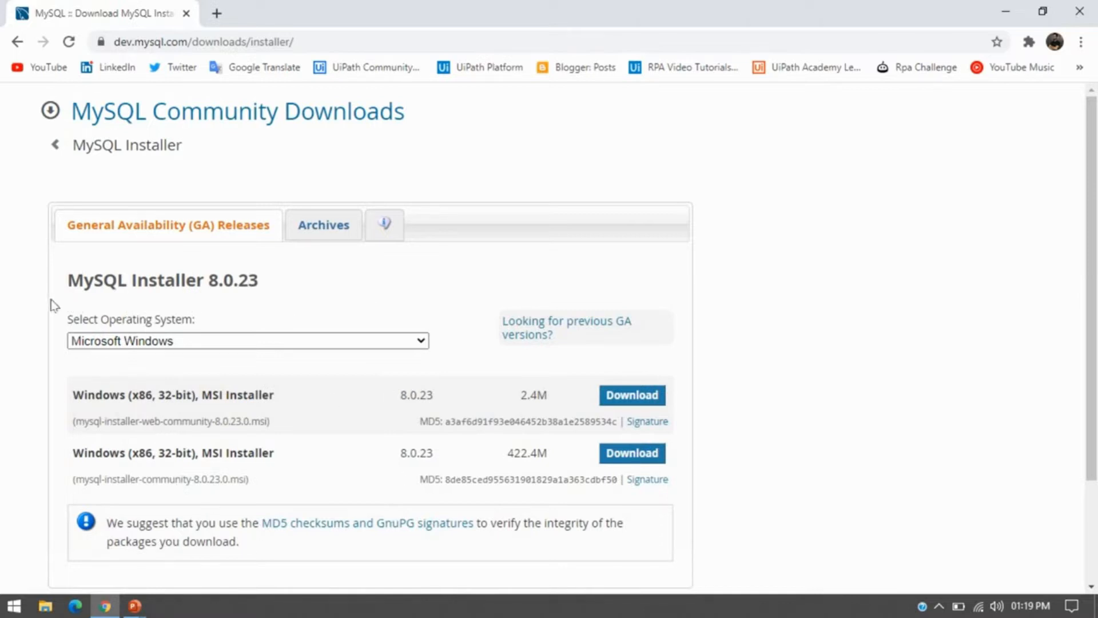
left_click(317, 232)
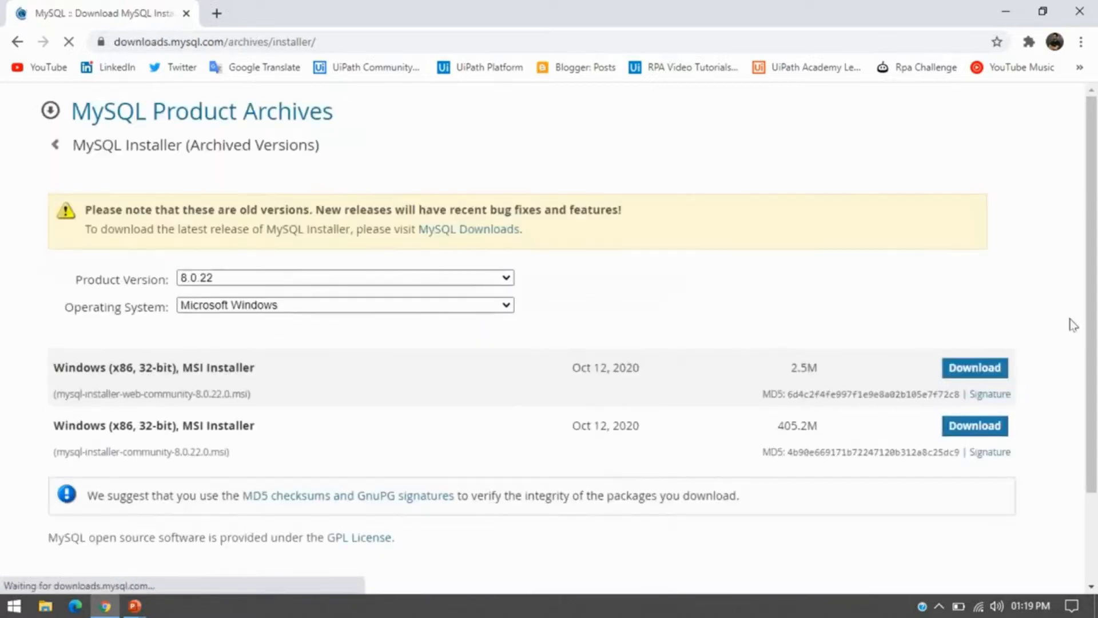
mouse_move(1088, 319)
left_mouse_down()
mouse_move(1094, 361)
mouse_move(1096, 306)
left_mouse_up()
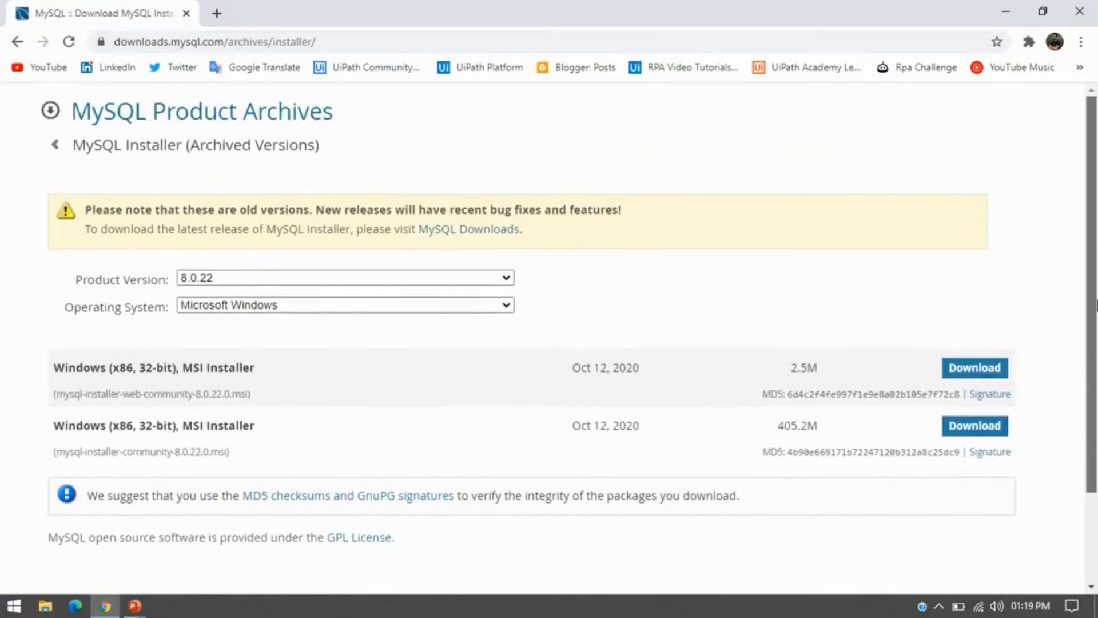
left_click(431, 282)
mouse_move(508, 324)
left_mouse_down()
mouse_move(515, 442)
mouse_move(509, 303)
left_mouse_up()
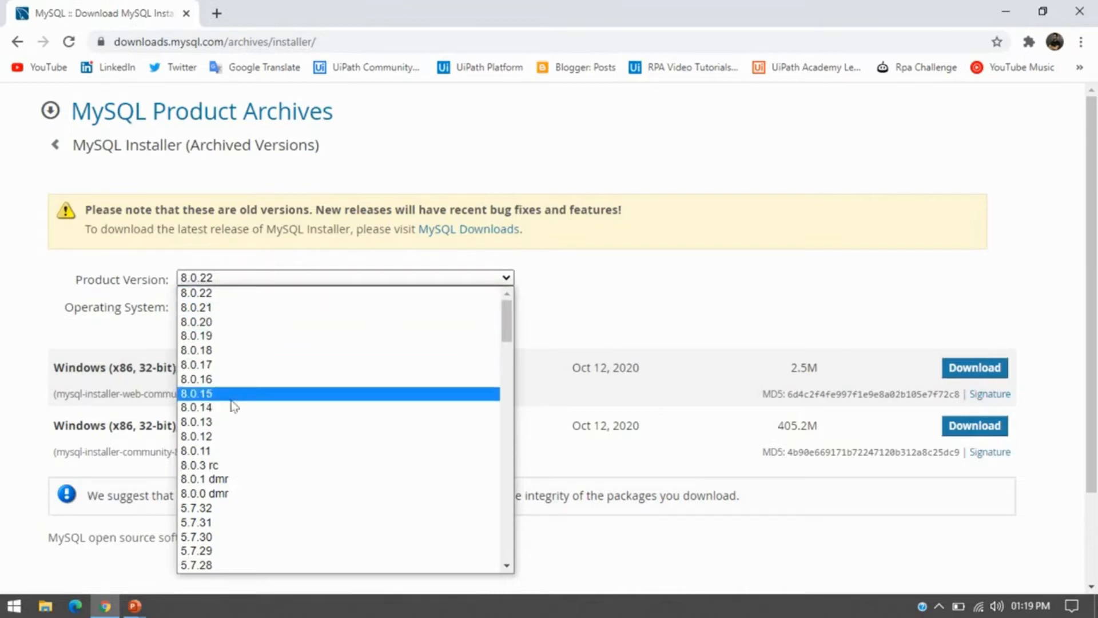
left_click(565, 280)
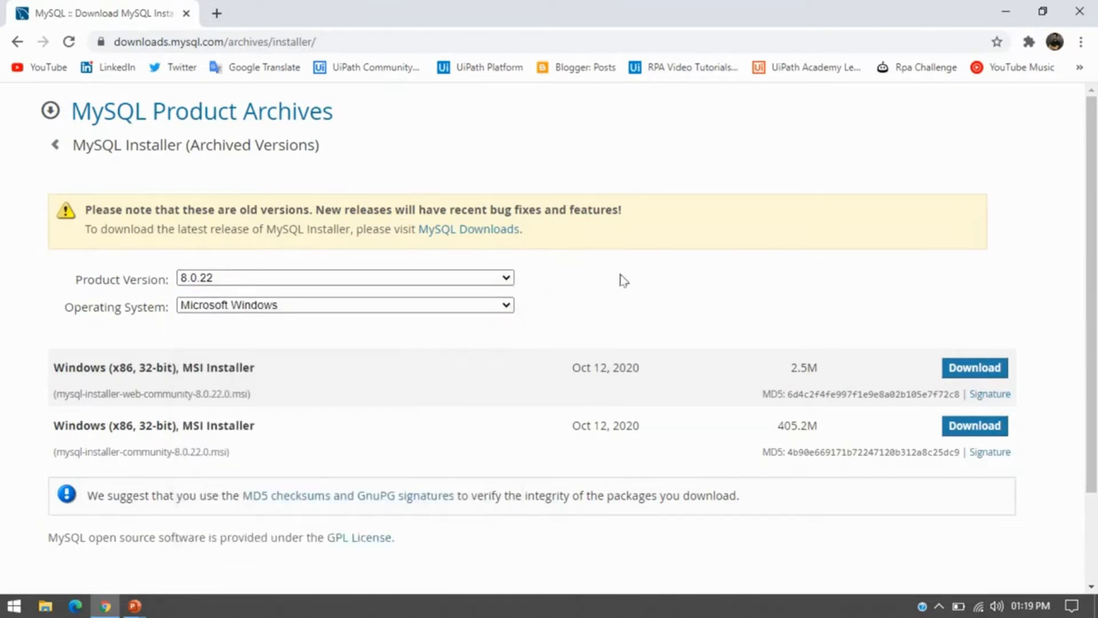
left_click(55, 148)
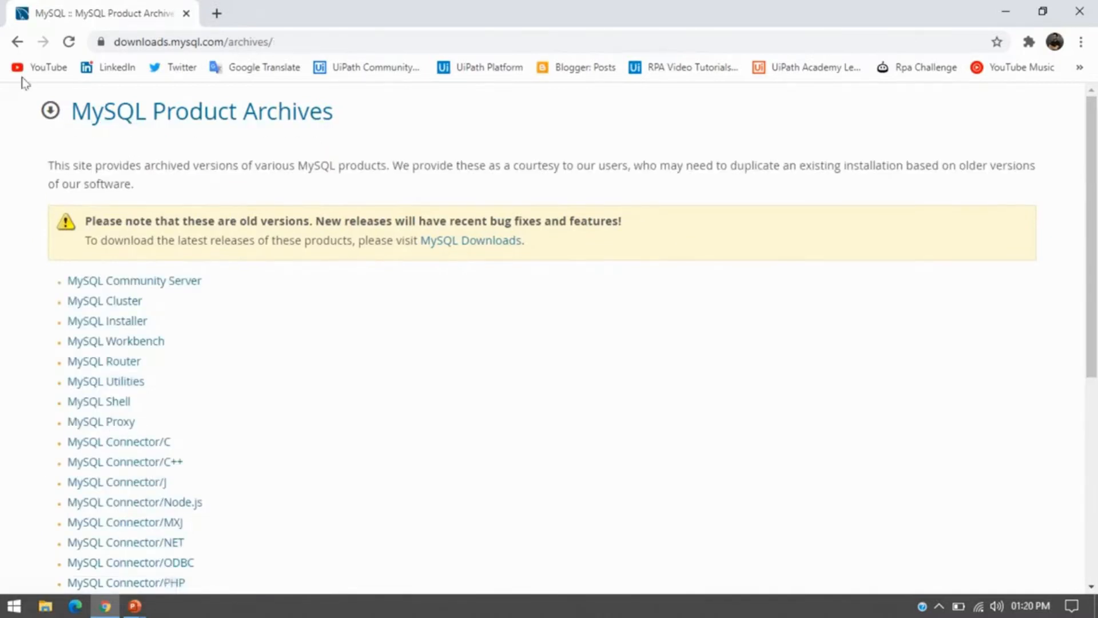
left_click(17, 42)
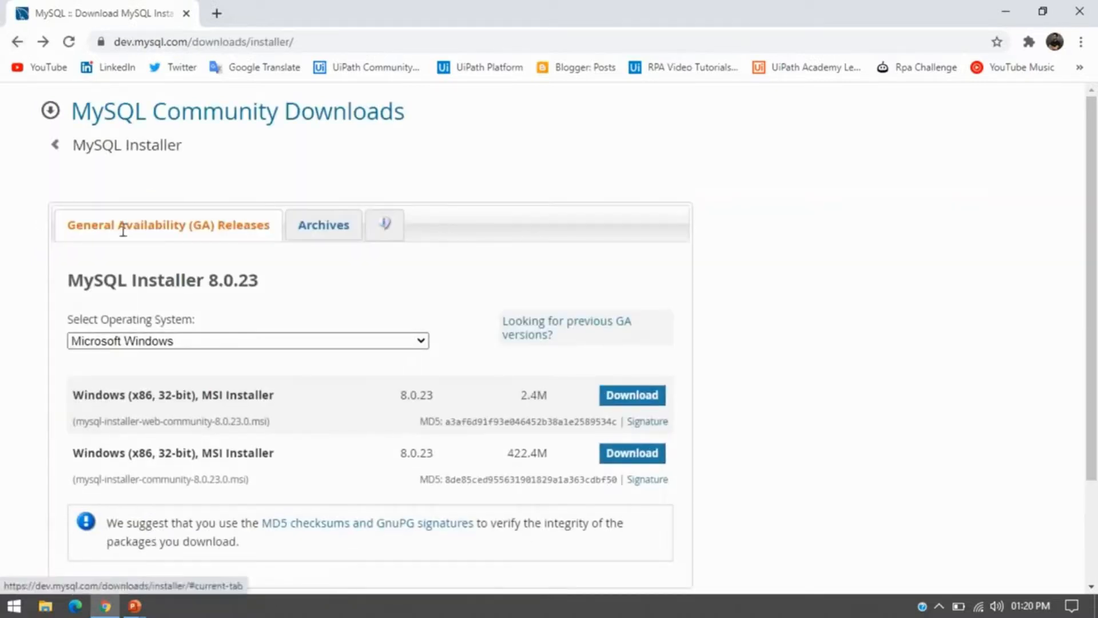
Keep Microsoft Windows as the OS and download the 422.4M MySQL Installer 8.0.23 MSI.
left_click_drag(1093, 280, 1096, 382)
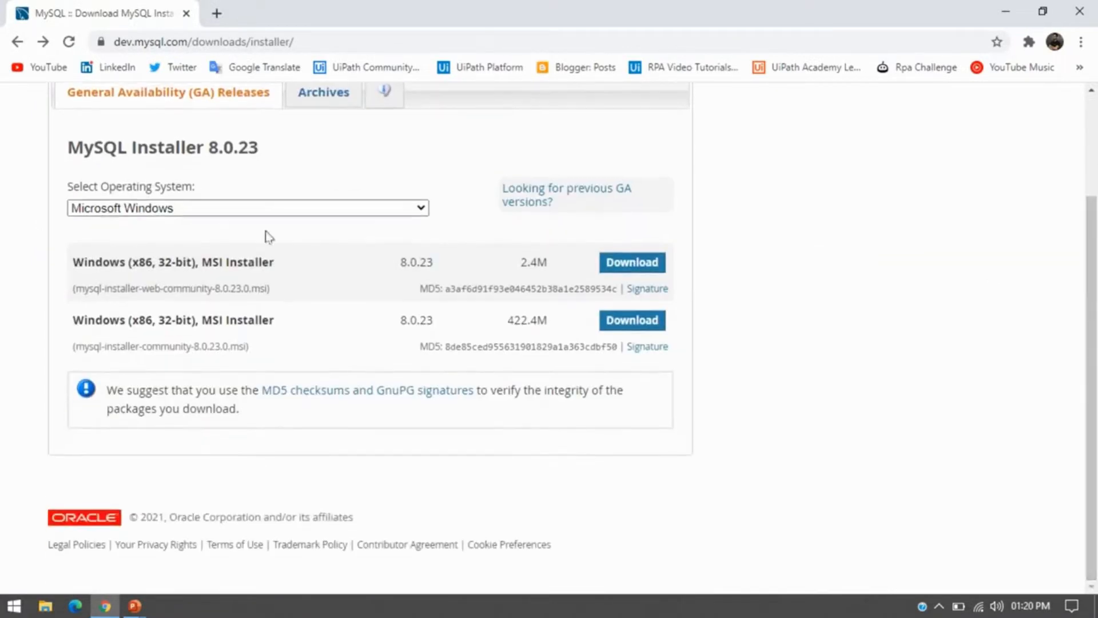
left_click(142, 210)
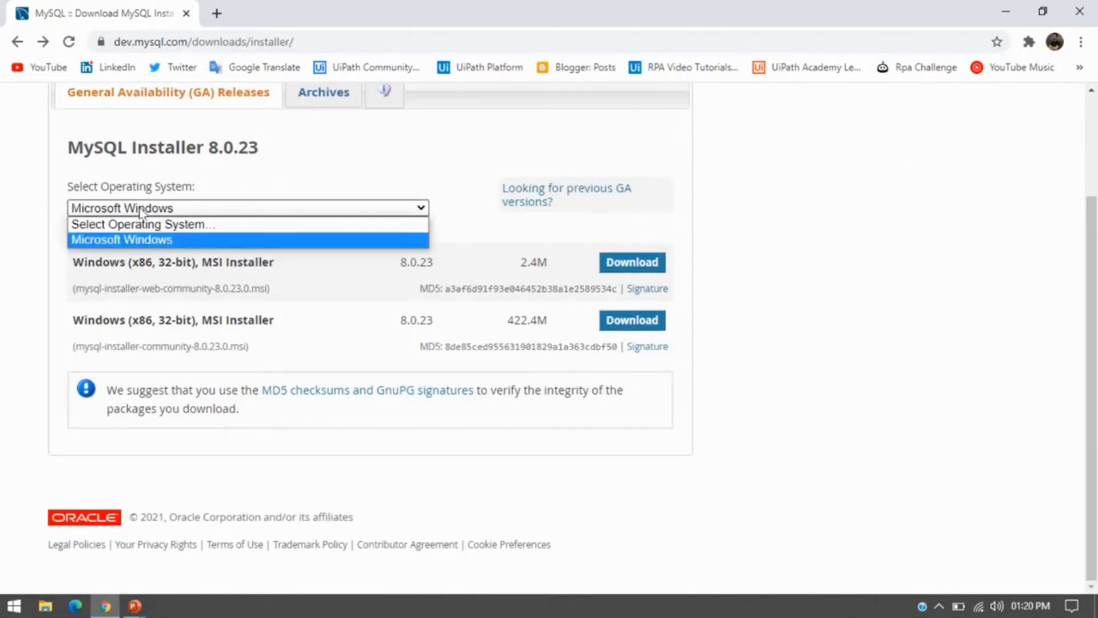
left_click(144, 239)
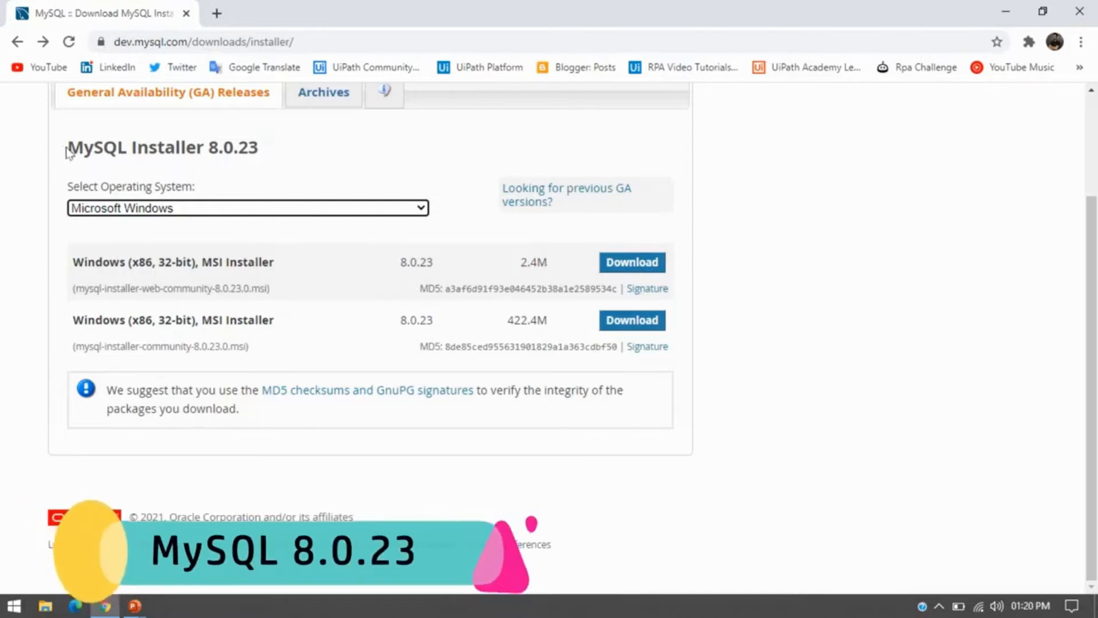
left_click_drag(66, 148, 264, 162)
left_click(266, 162)
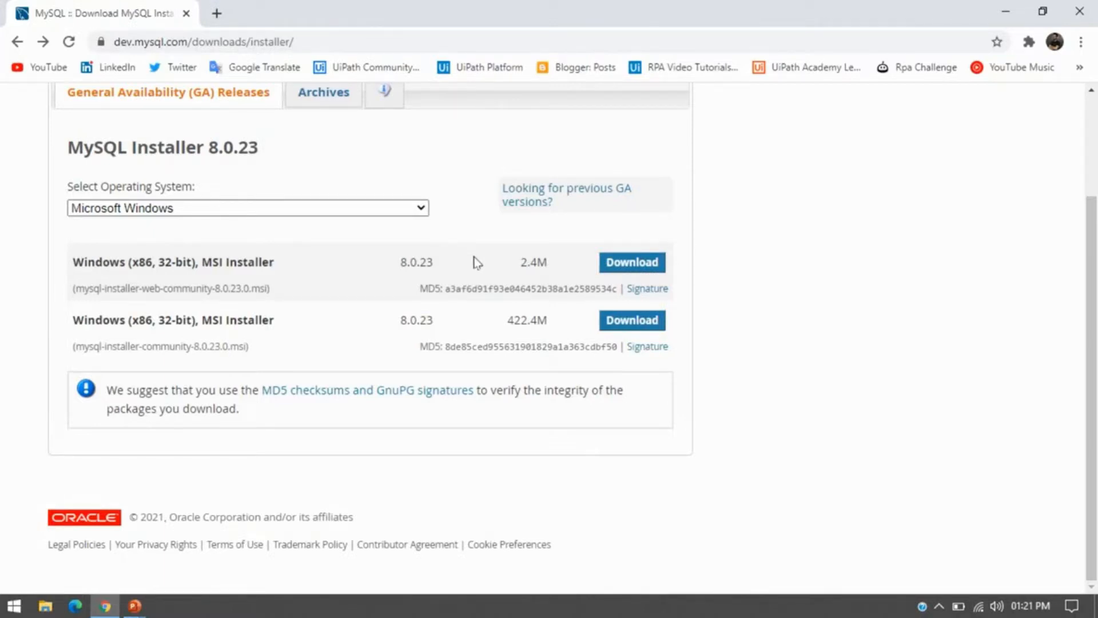
left_click(648, 325)
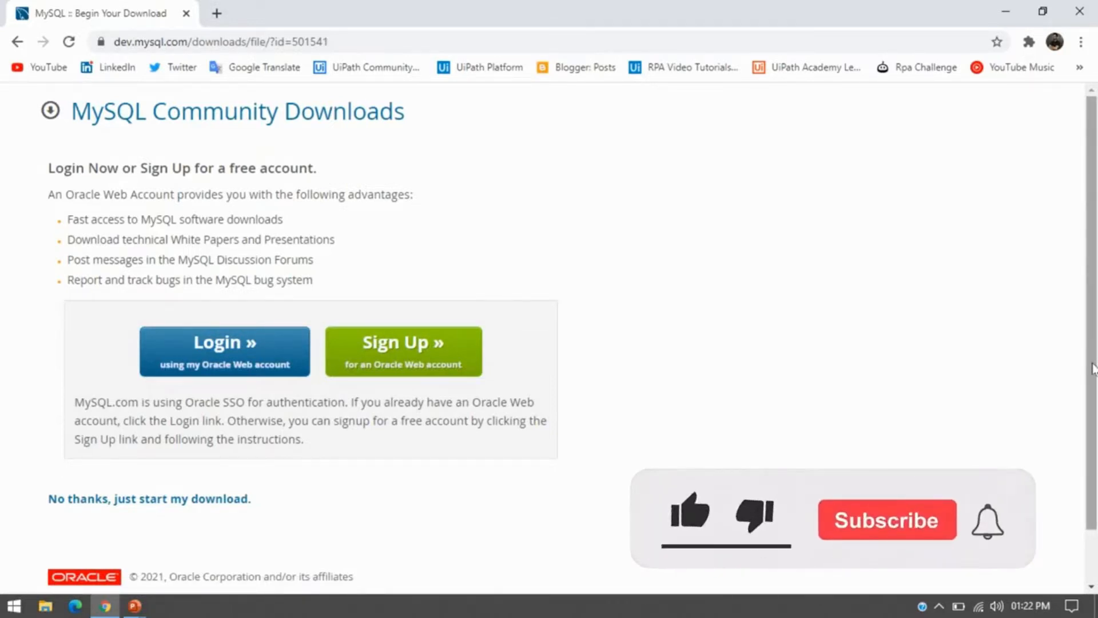
Skip the Oracle login with 'No thanks, just start my download.'.
scroll(1091, 412, "down", 1)
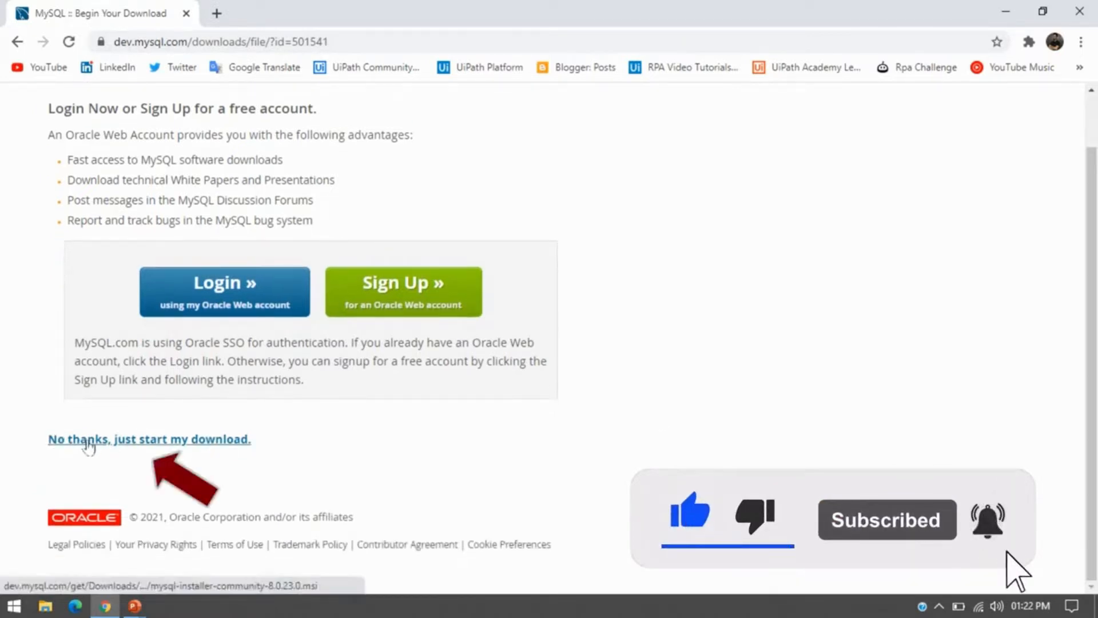
left_click(142, 441)
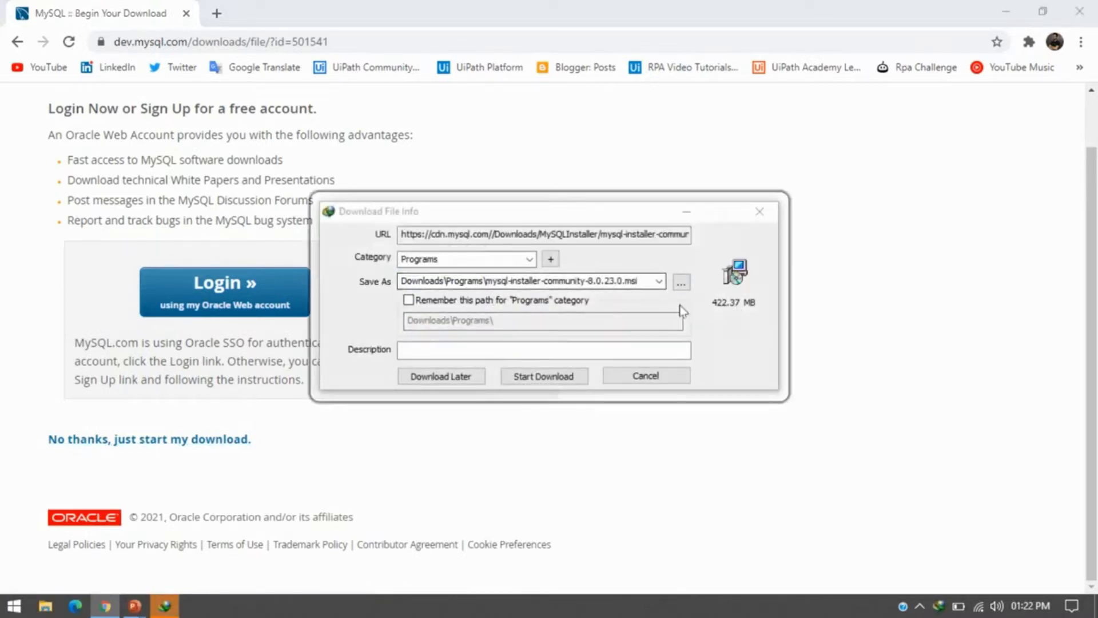
Download the 422.37 MB installer into Downloads\Programs and open its containing folder.
left_click(526, 380)
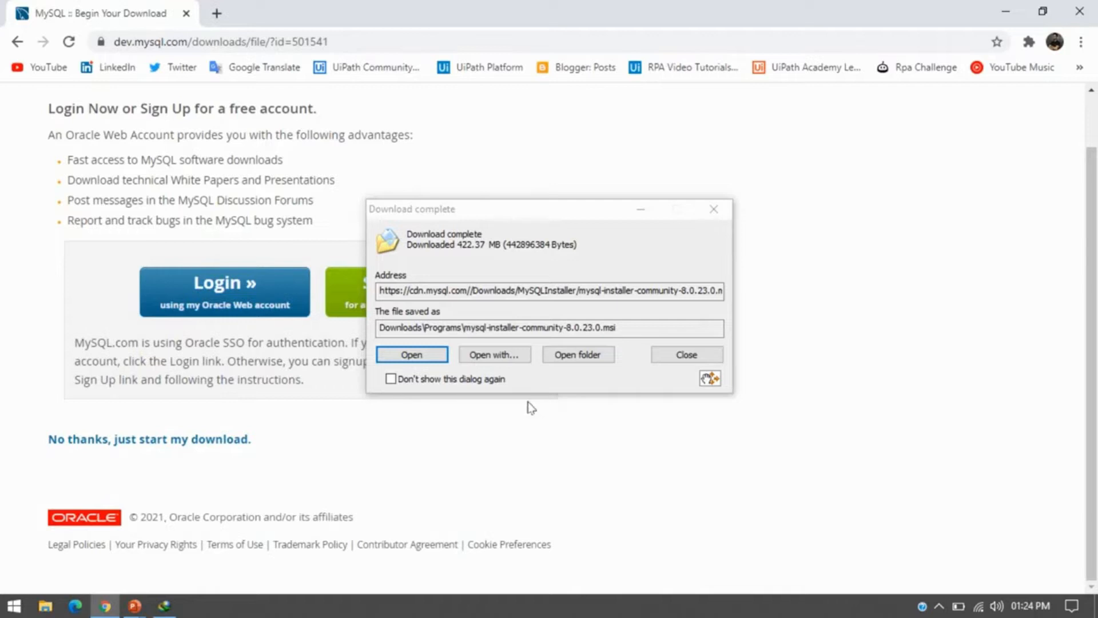
left_click_drag(532, 210, 779, 183)
left_click(840, 327)
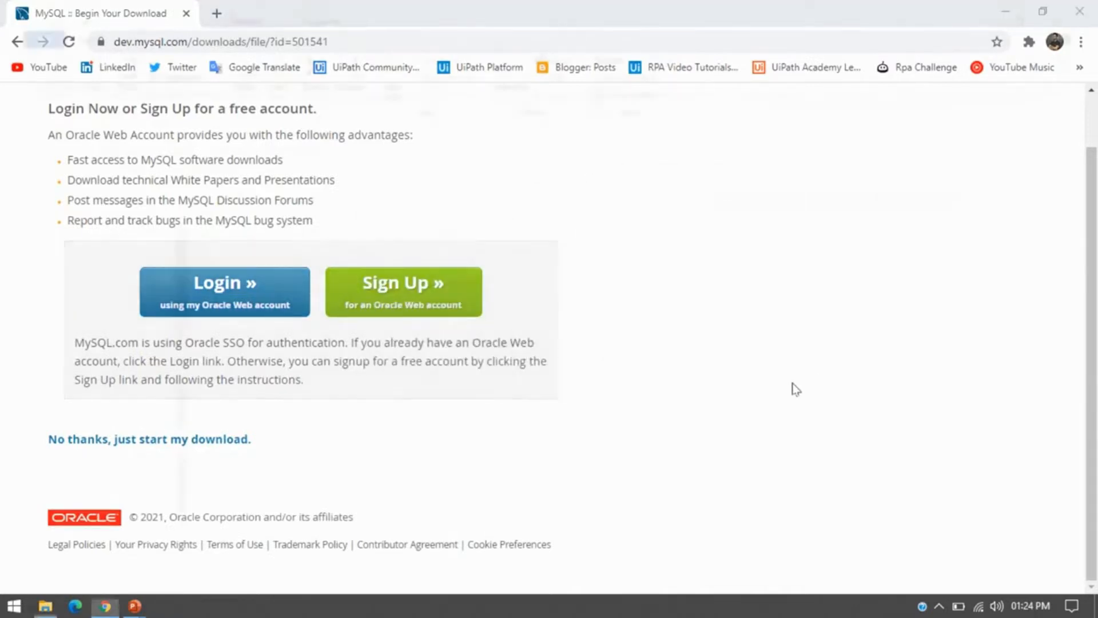
left_click(280, 209)
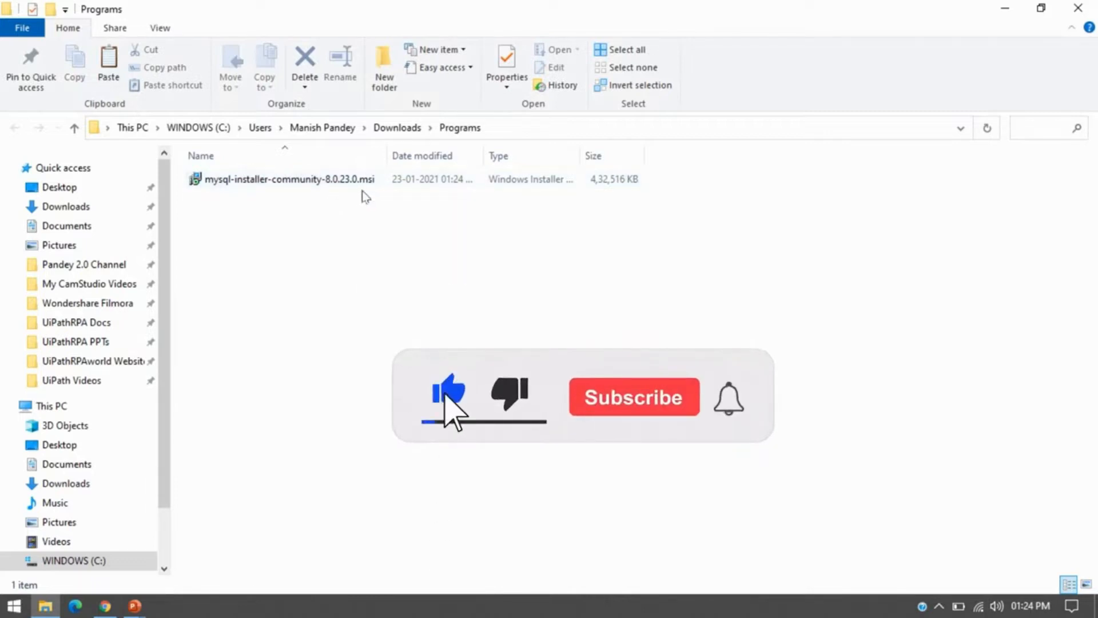
Minimize the File Explorer window showing the Programs folder.
left_click(1005, 9)
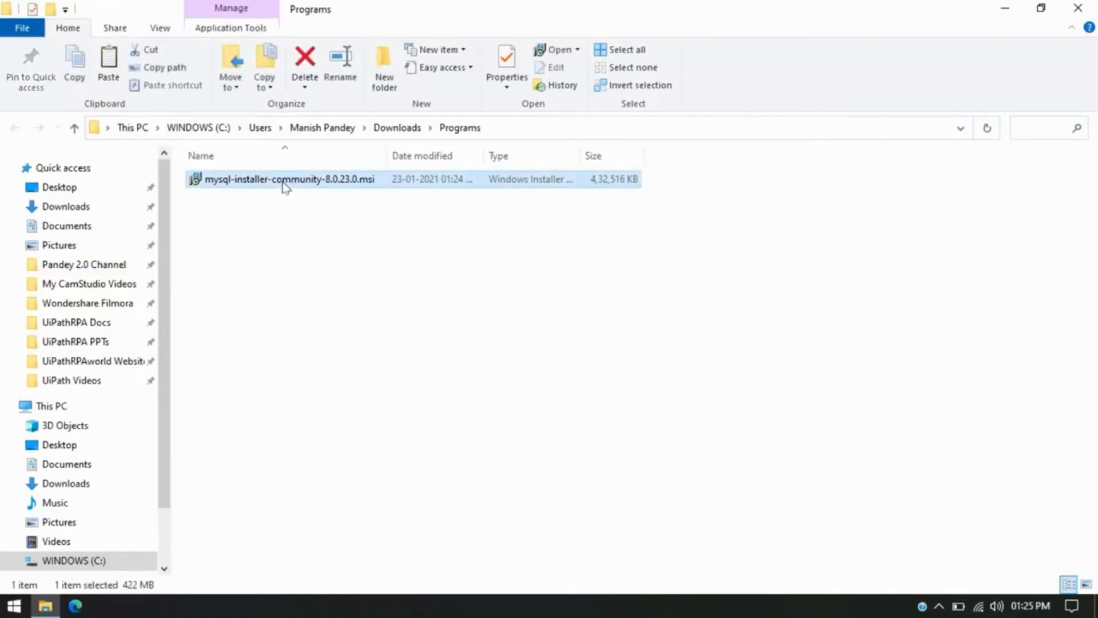
Launch mysql-installer-community-8.0.23.0.msi from the Programs folder.
double_click(283, 183)
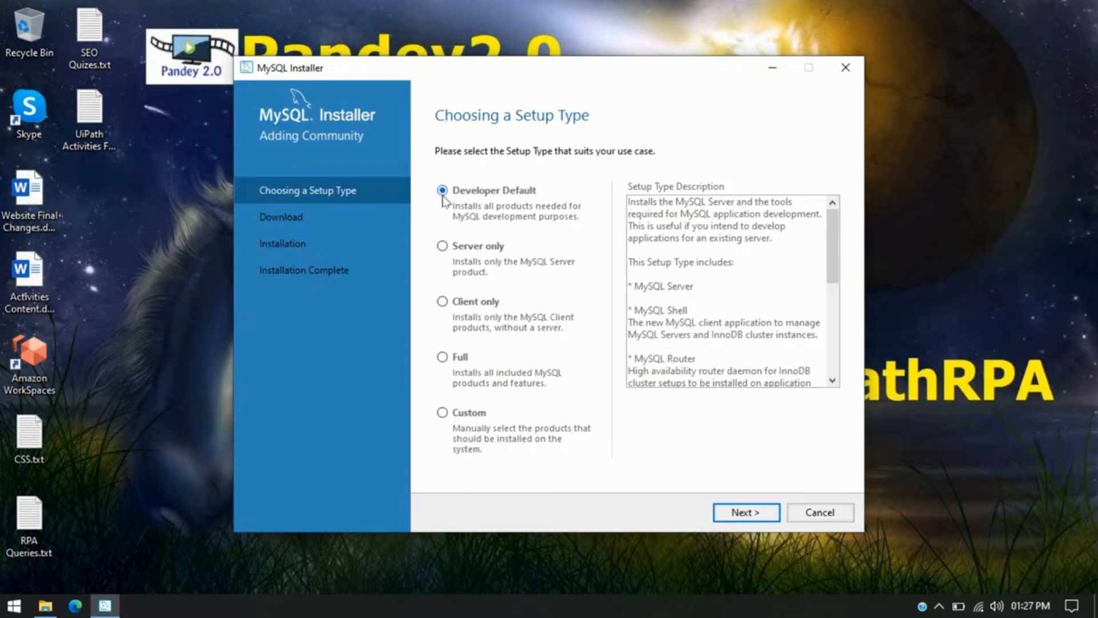
Try the Full setup type, then switch back to Developer Default.
left_click_drag(557, 65, 562, 38)
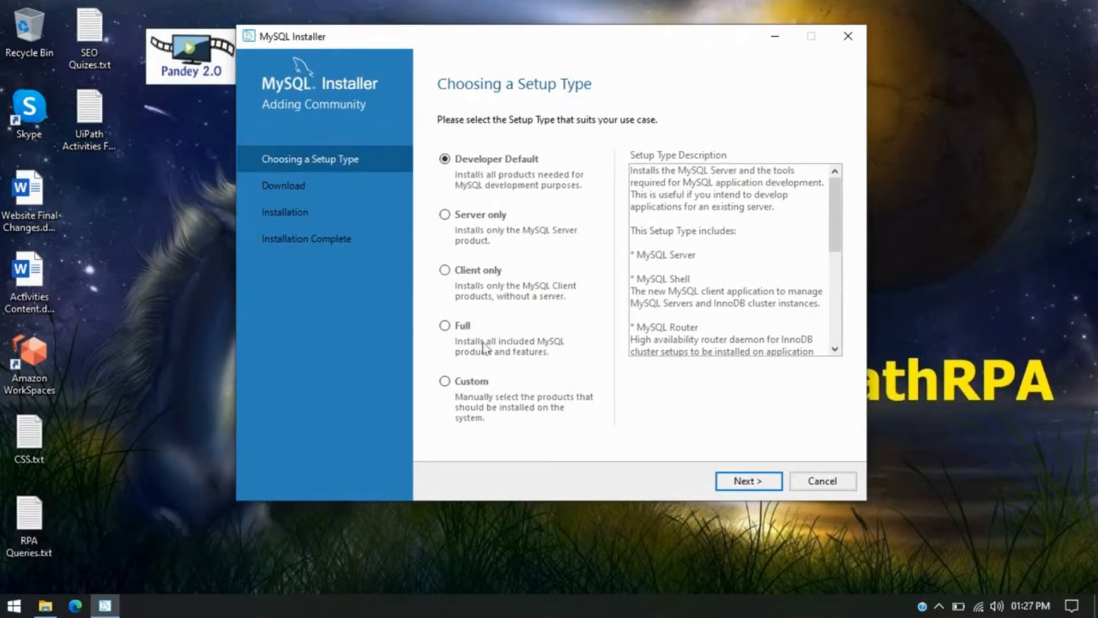
left_click(445, 326)
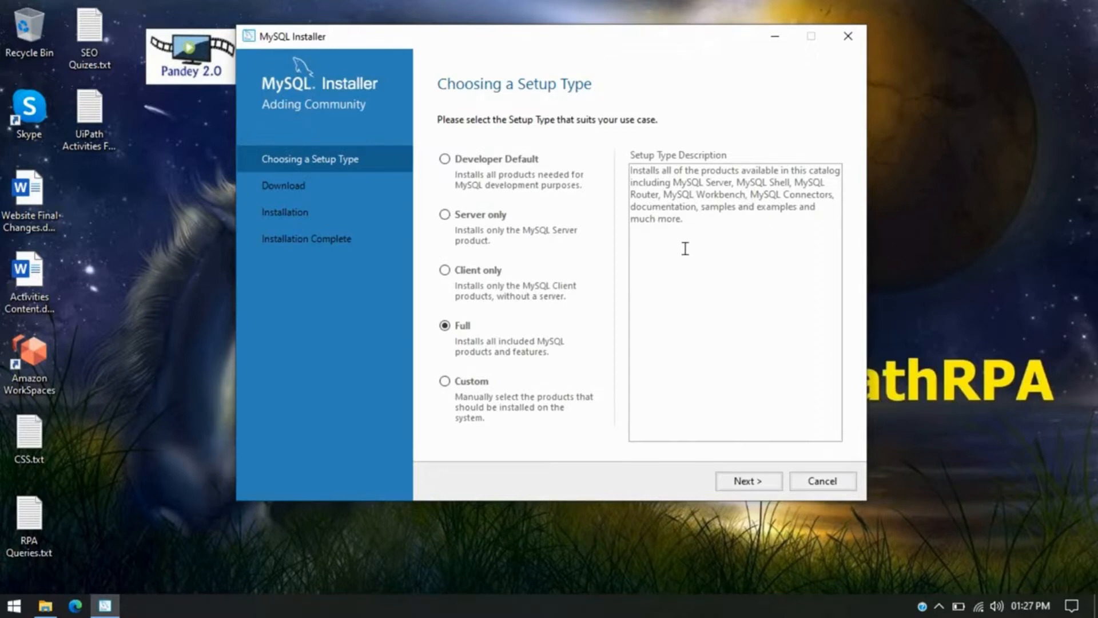
left_click(444, 161)
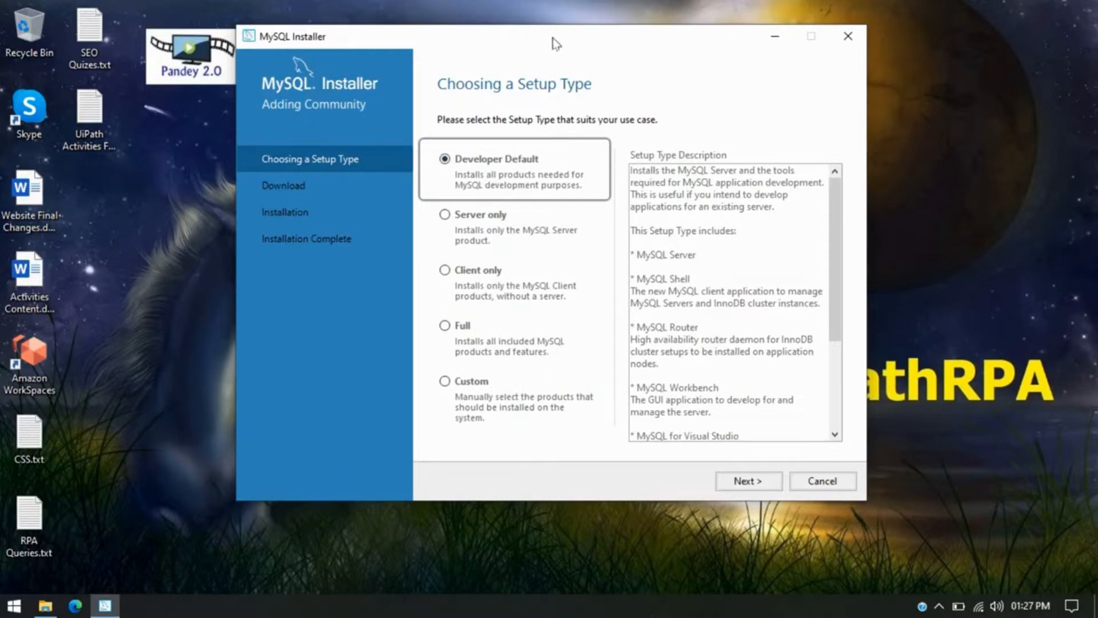
left_click_drag(553, 38, 554, 46)
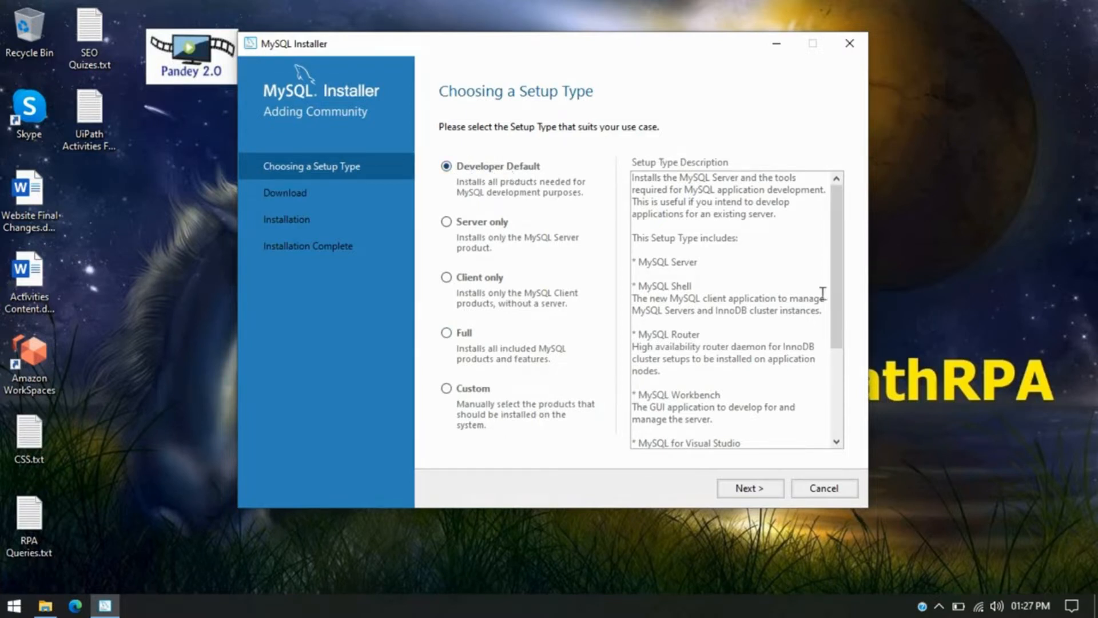
Review Developer Default's products (MySQL Shell, Router, Workbench, Connectors) and proceed with it.
left_click_drag(838, 279, 841, 289)
scroll(812, 269, "down", 1)
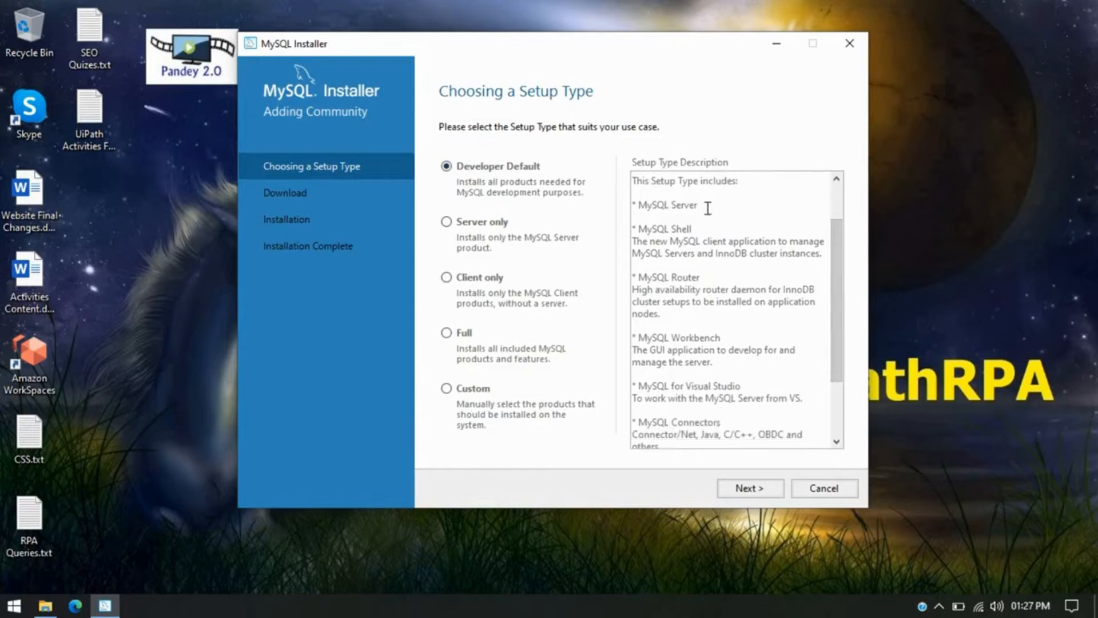
left_click_drag(707, 205, 639, 200)
left_click_drag(703, 229, 643, 234)
left_click_drag(699, 277, 632, 279)
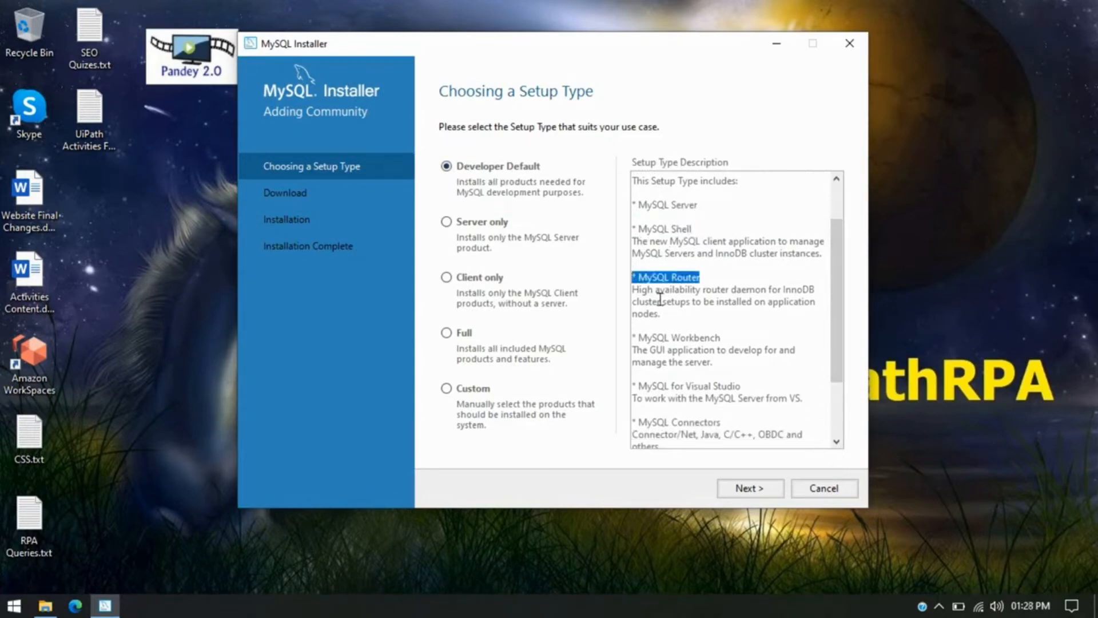
left_click_drag(738, 337, 640, 326)
left_click_drag(751, 387, 638, 380)
left_click_drag(838, 326, 838, 373)
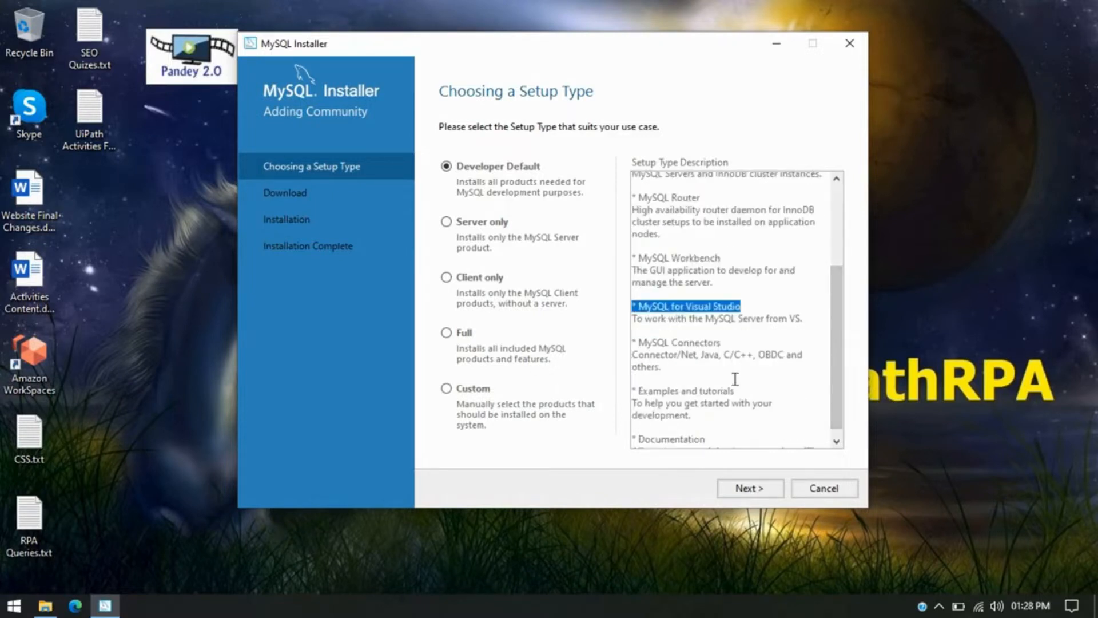
left_click_drag(723, 341, 639, 342)
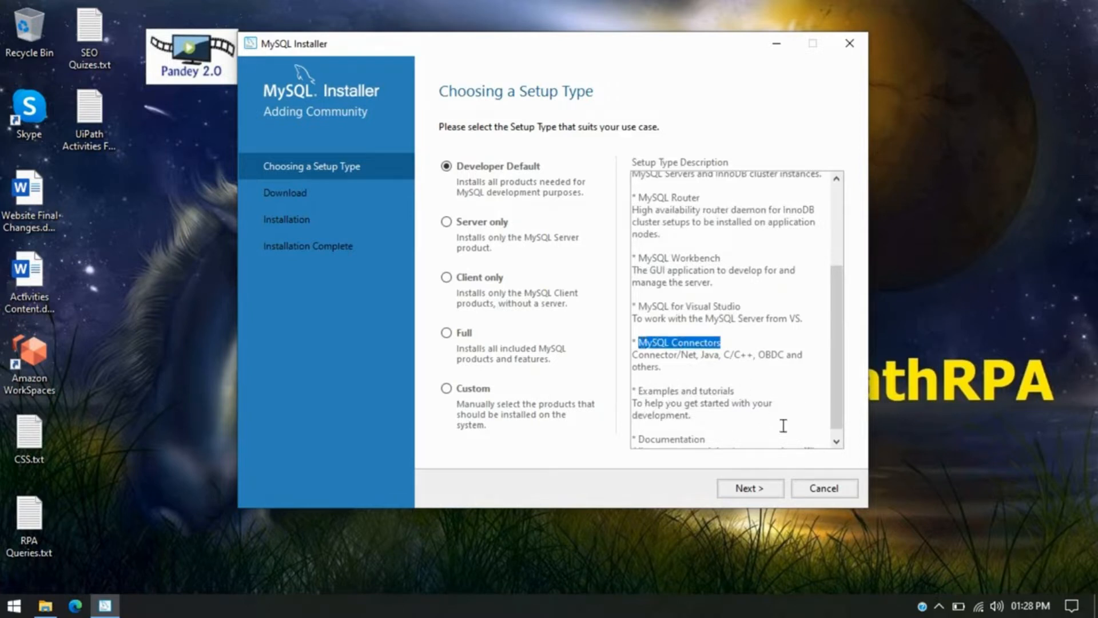
left_click_drag(836, 395, 837, 403)
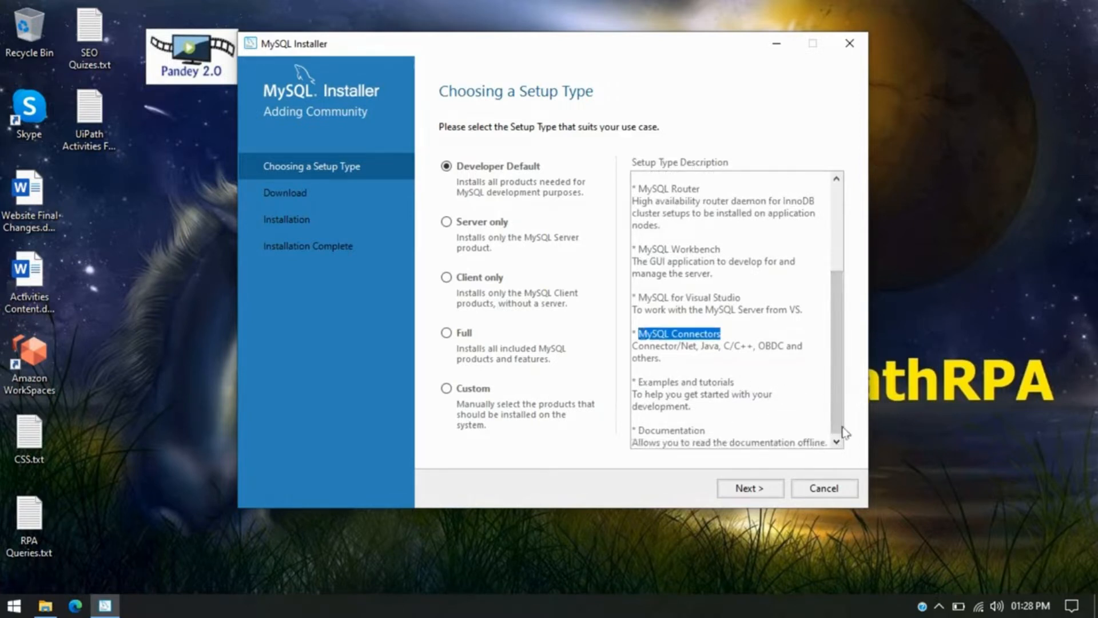
left_click(761, 491)
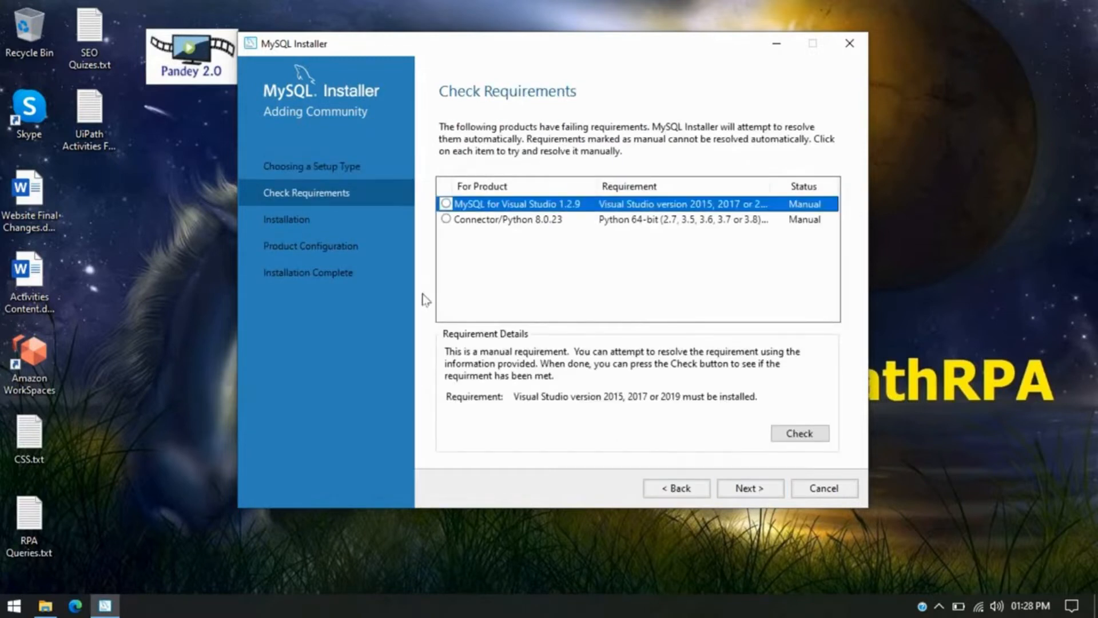
Inspect the Connector/Python requirement, then proceed despite the unmet requirements by confirming Yes.
left_click(513, 223)
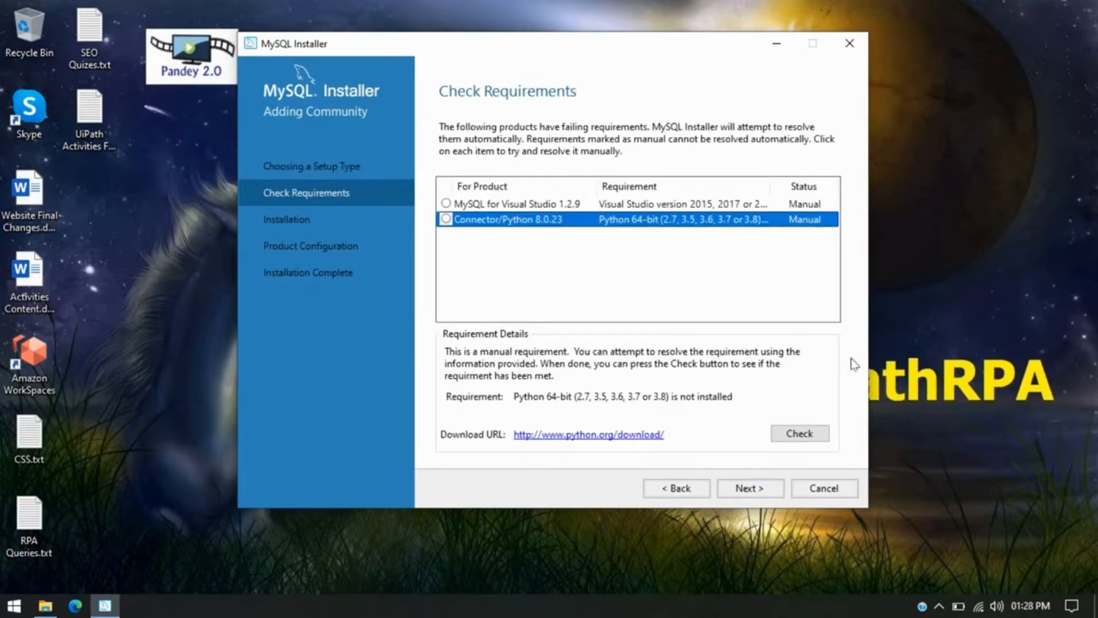
left_click(755, 489)
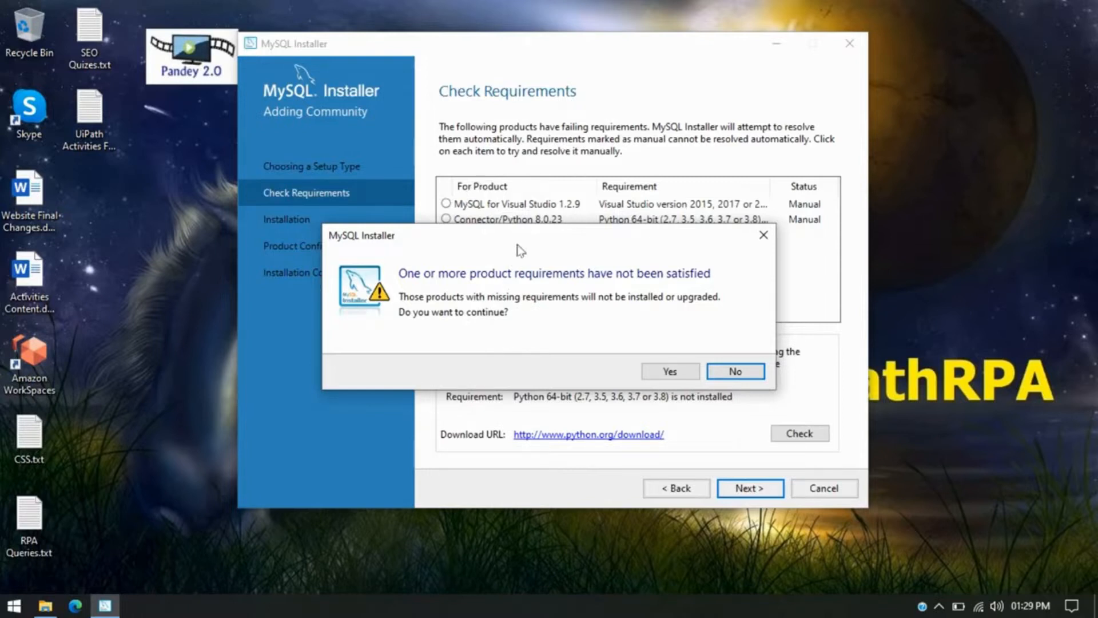
left_click(671, 371)
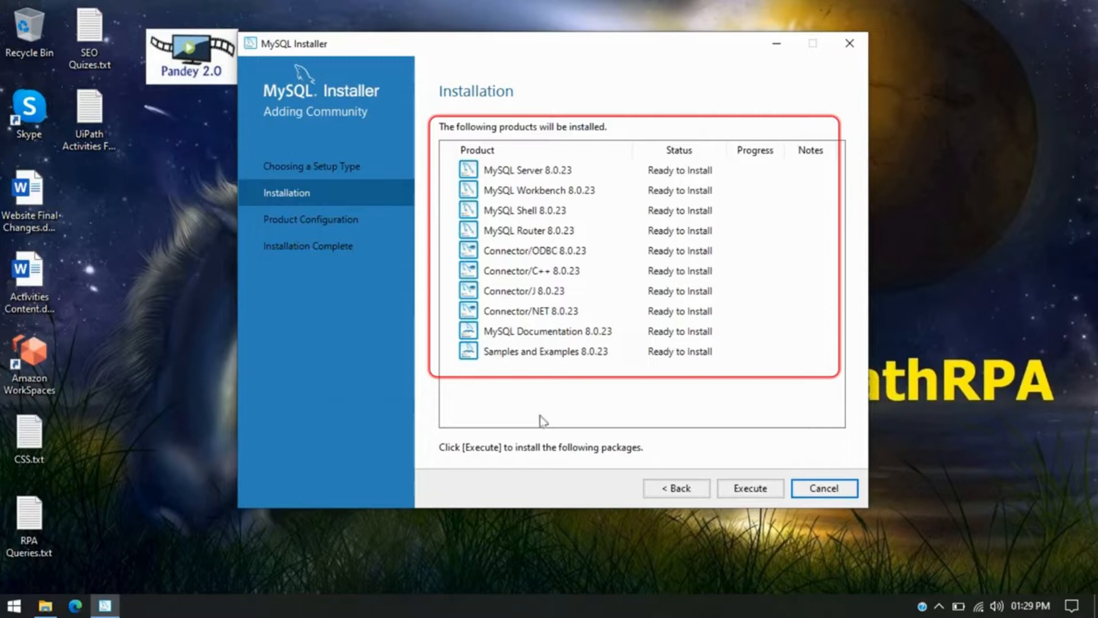
Install all ten MySQL 8.0.23 products and continue once every one shows Complete.
left_click(750, 489)
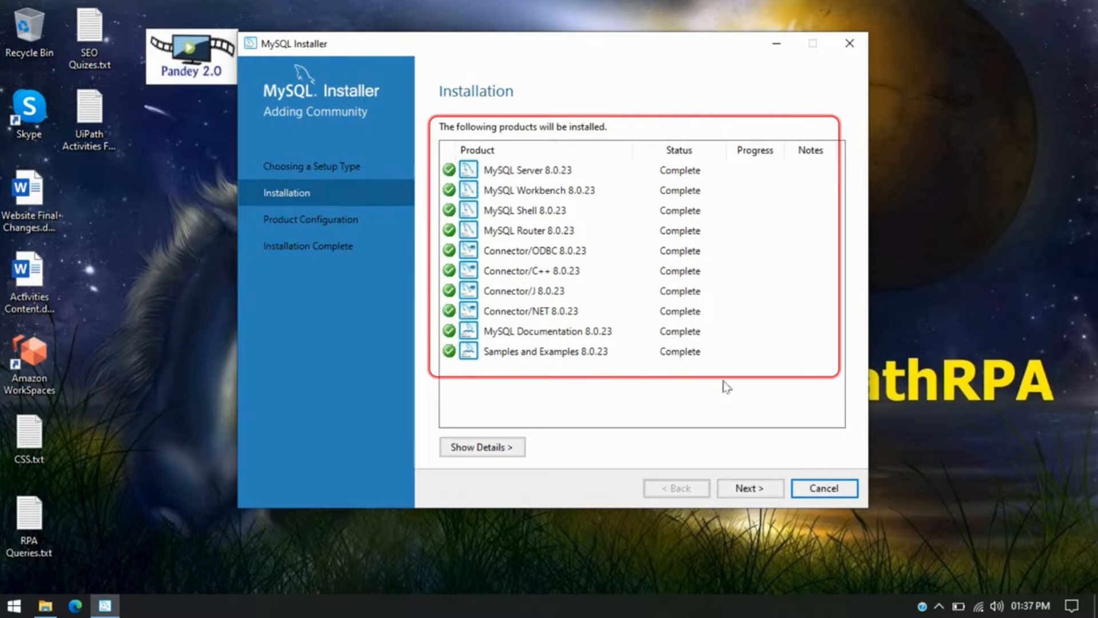
left_click(752, 489)
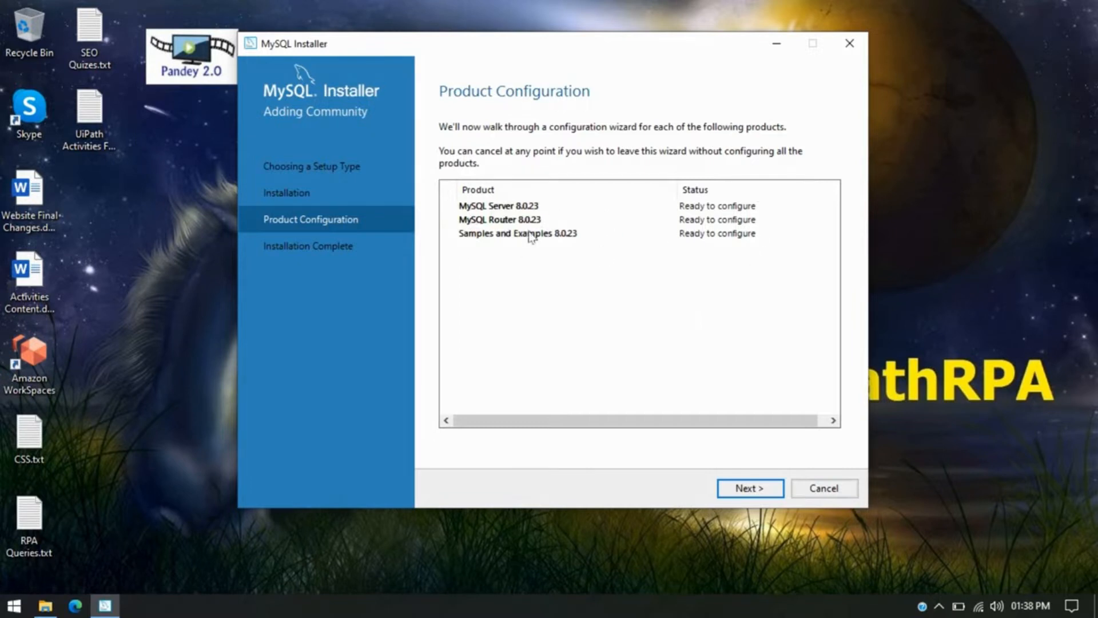
Set MySQL Server's config type to Development Computer, keeping TCP/IP on port 3306.
left_click(750, 490)
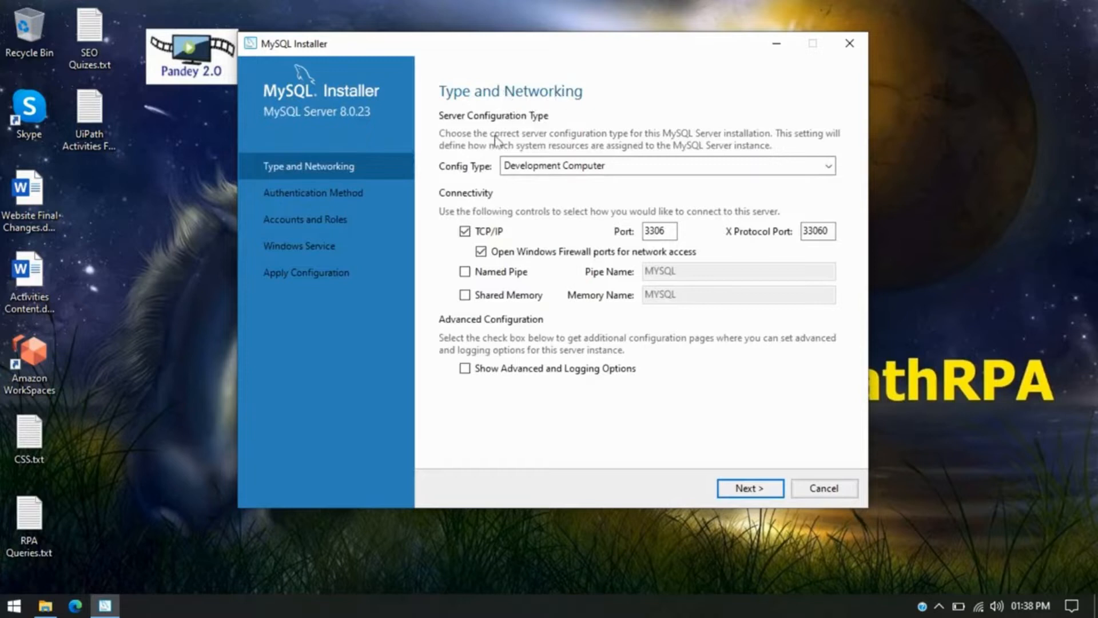
left_click(578, 167)
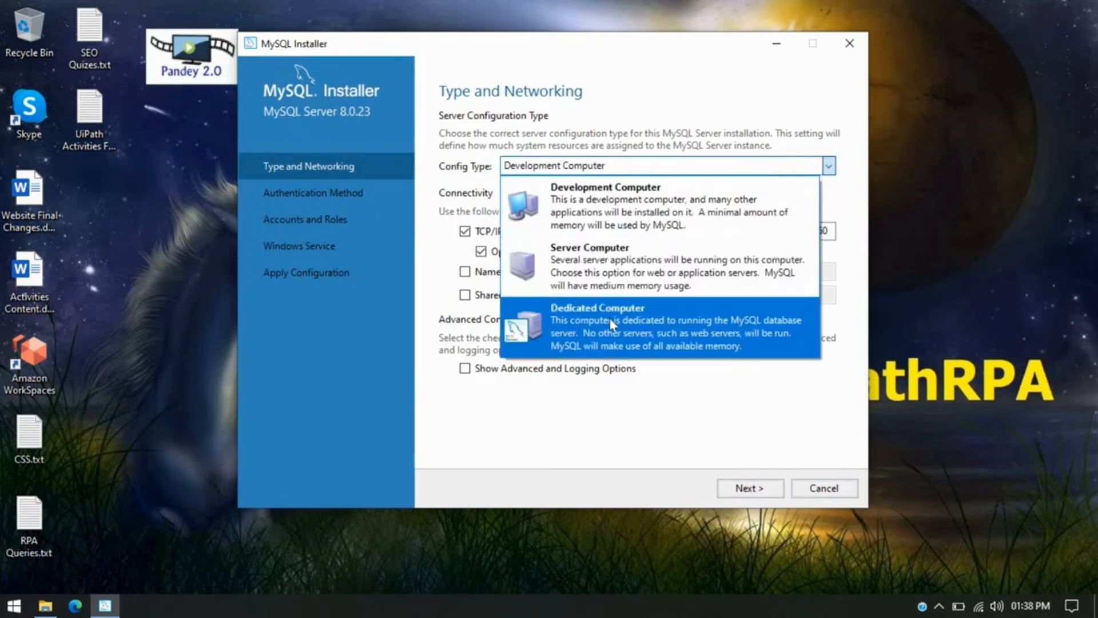
left_click(617, 217)
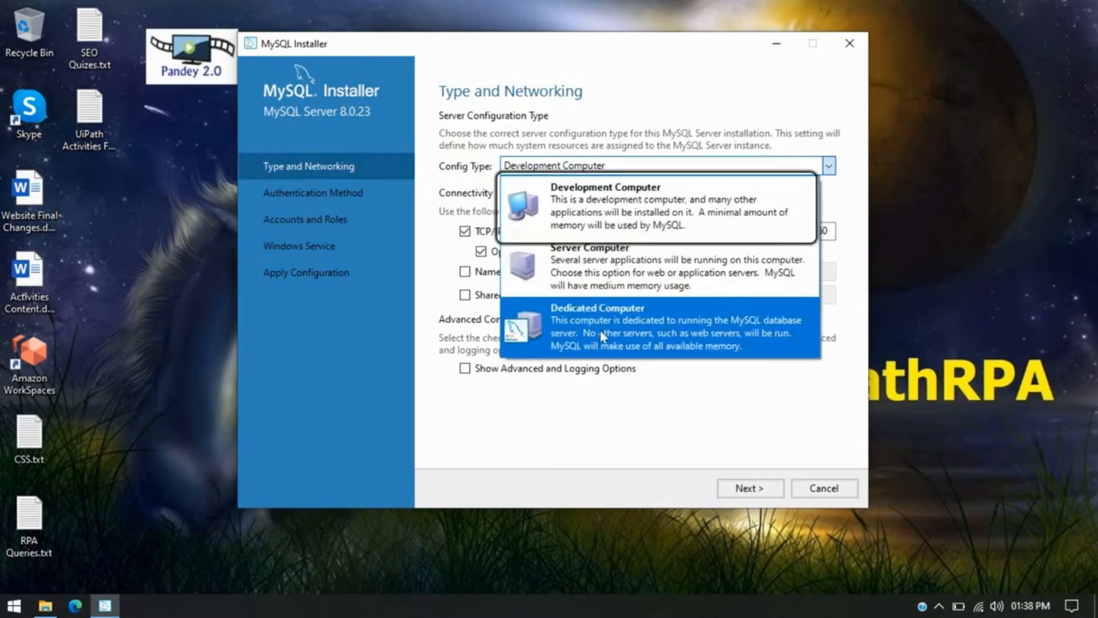
left_click(584, 211)
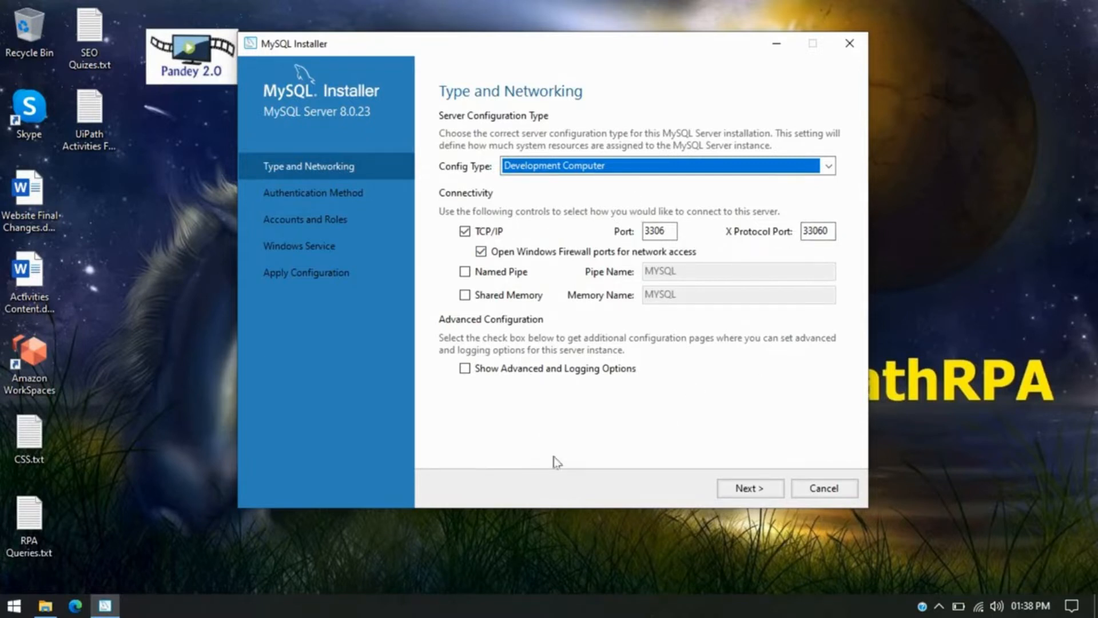
left_click(770, 493)
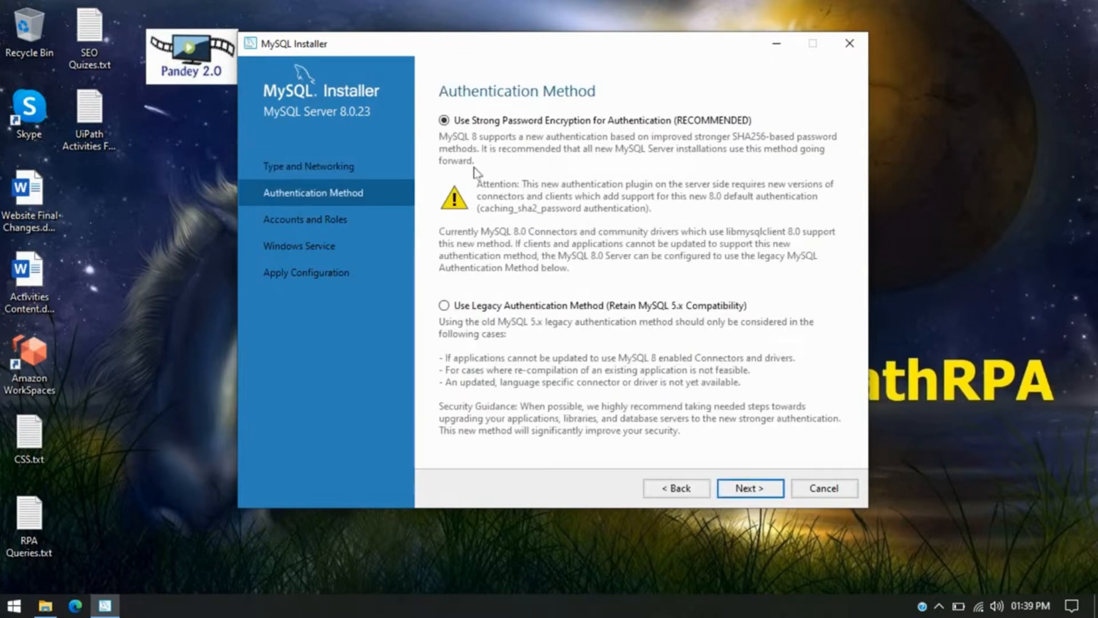
Accept Use Strong Password Encryption as the authentication method.
left_click(757, 491)
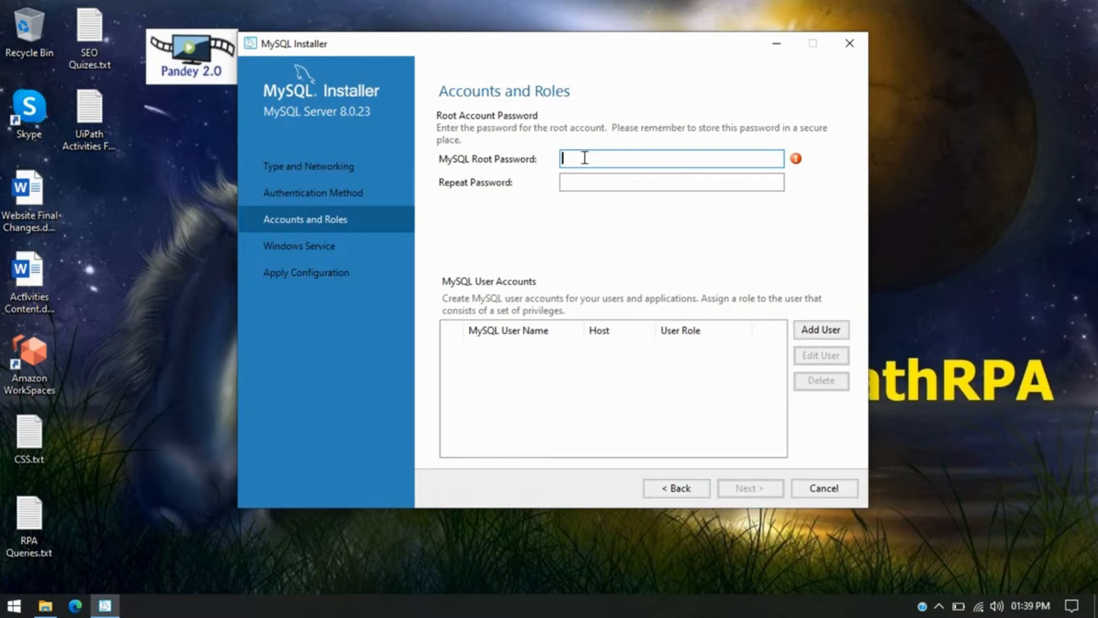
Enter and repeat the MySQL root password, then bring up the Add User form.
type("root123456")
key("shift+Left")
key("shift+Left")
key("shift+Left")
type("123412")
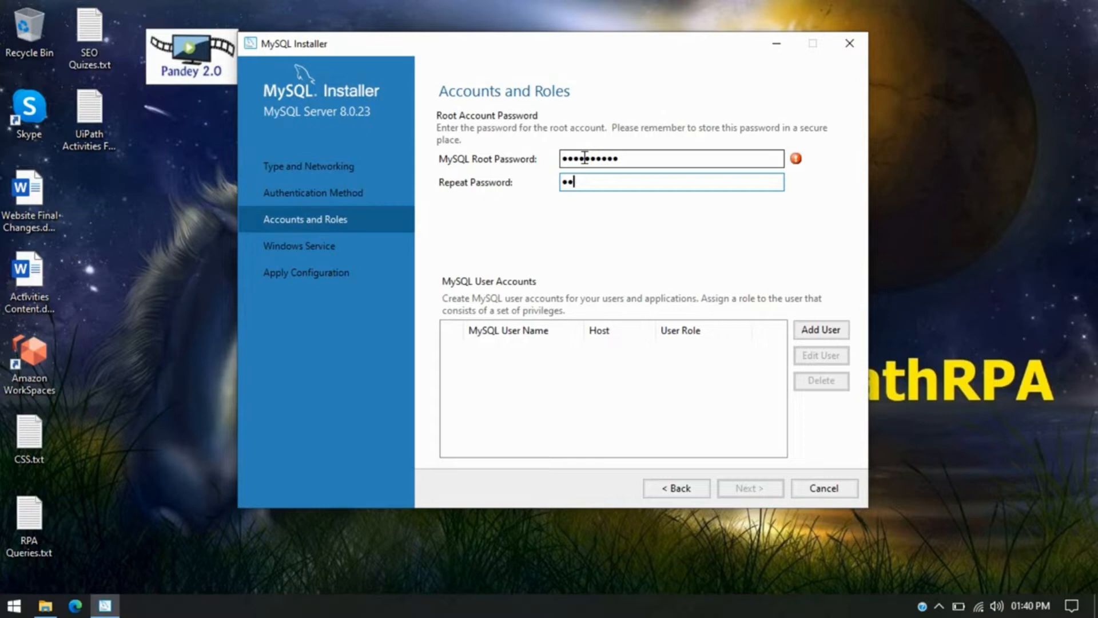
type("34567890")
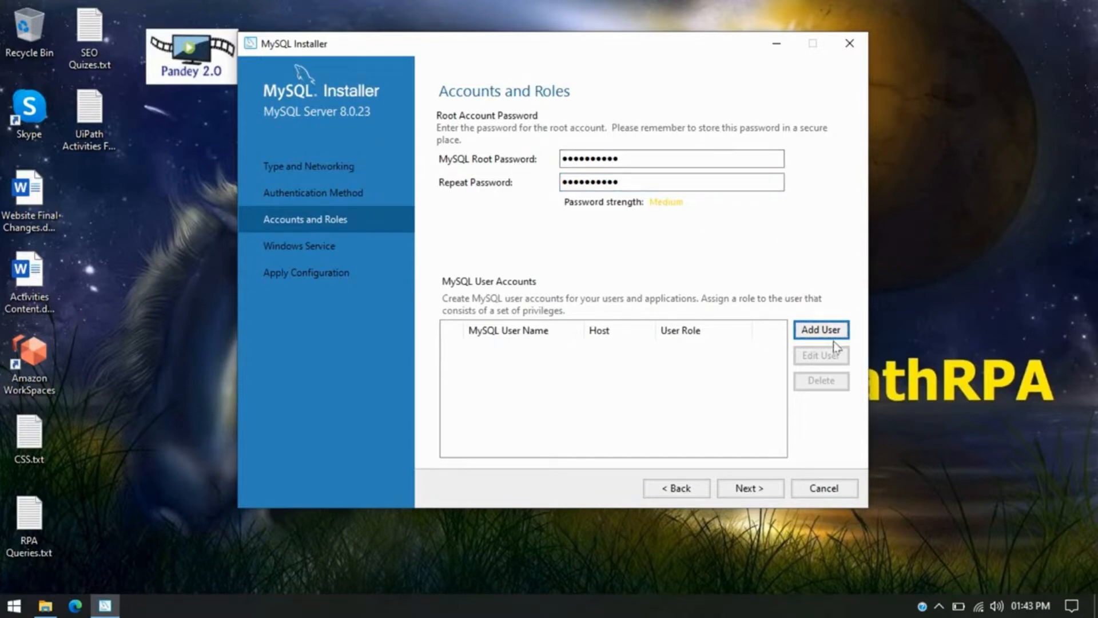
left_click(832, 333)
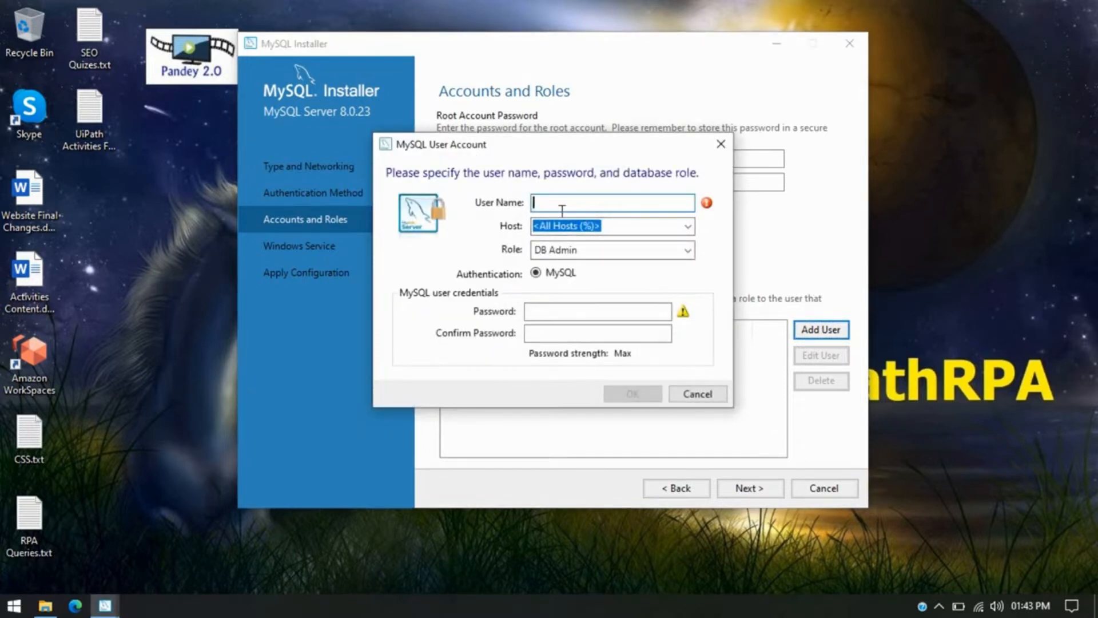
Create a MySQL user with host All Hosts (%), role DB Admin and its own password.
type("uipathrpa")
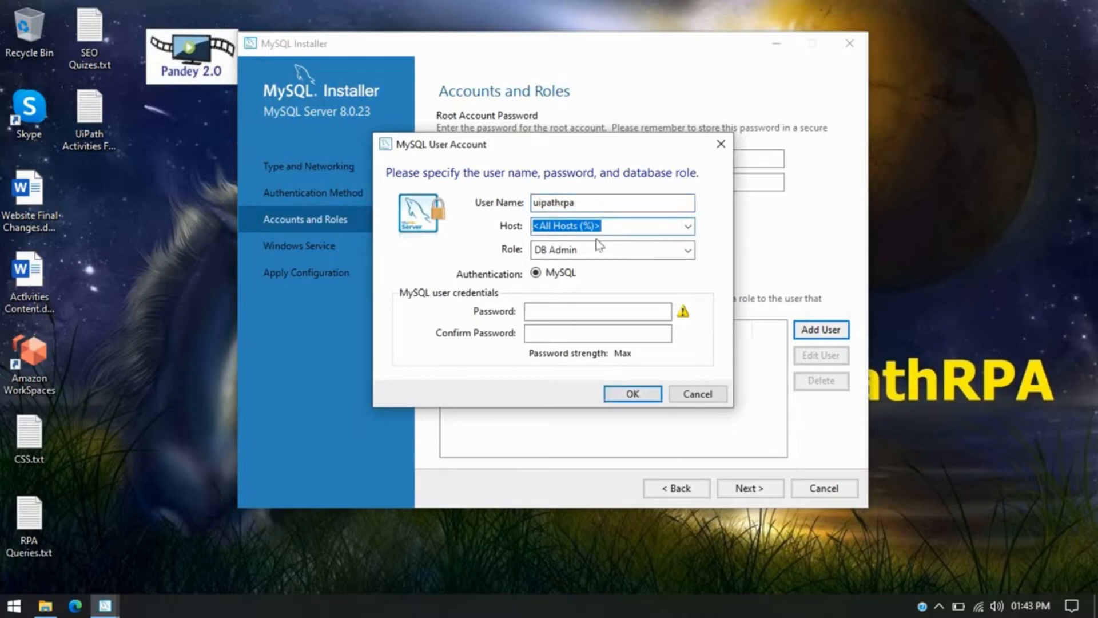
left_click(689, 228)
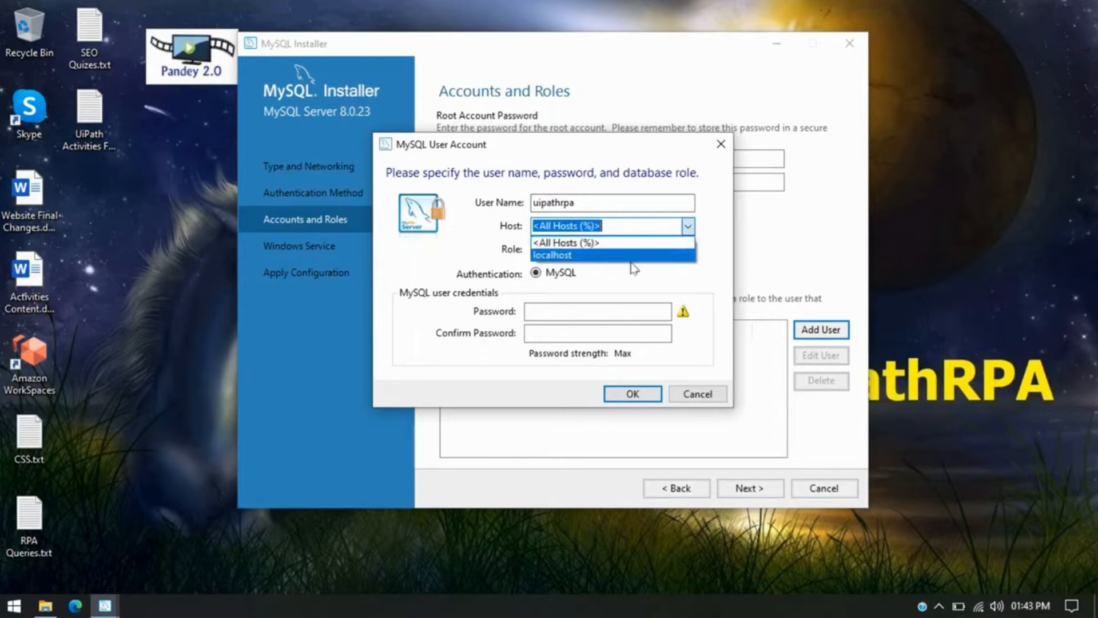
left_click(612, 246)
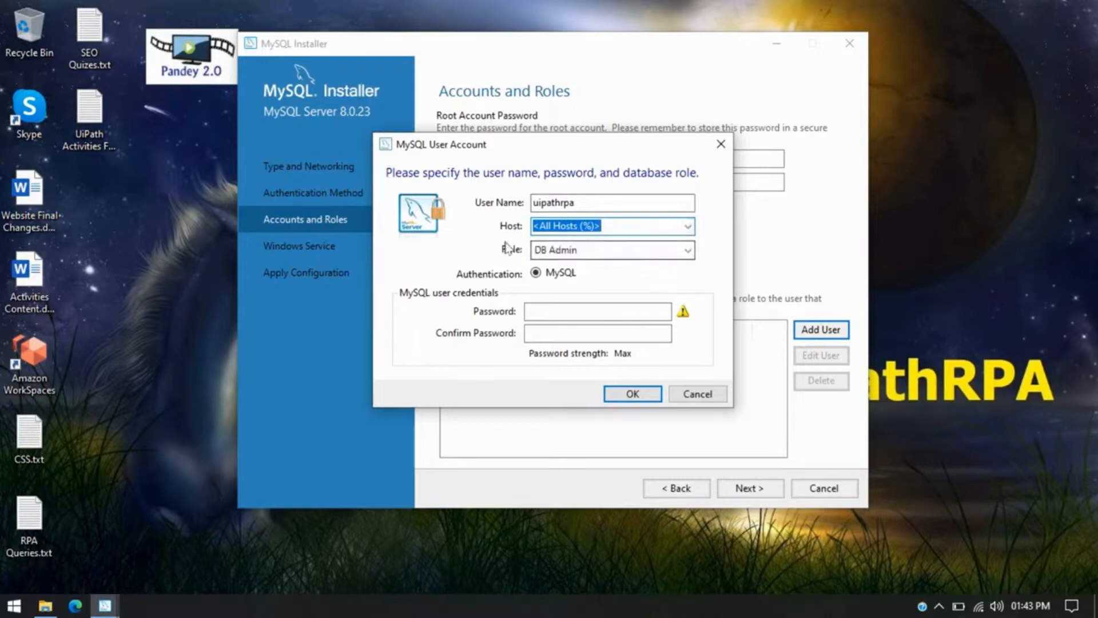
left_click(611, 250)
left_click(611, 255)
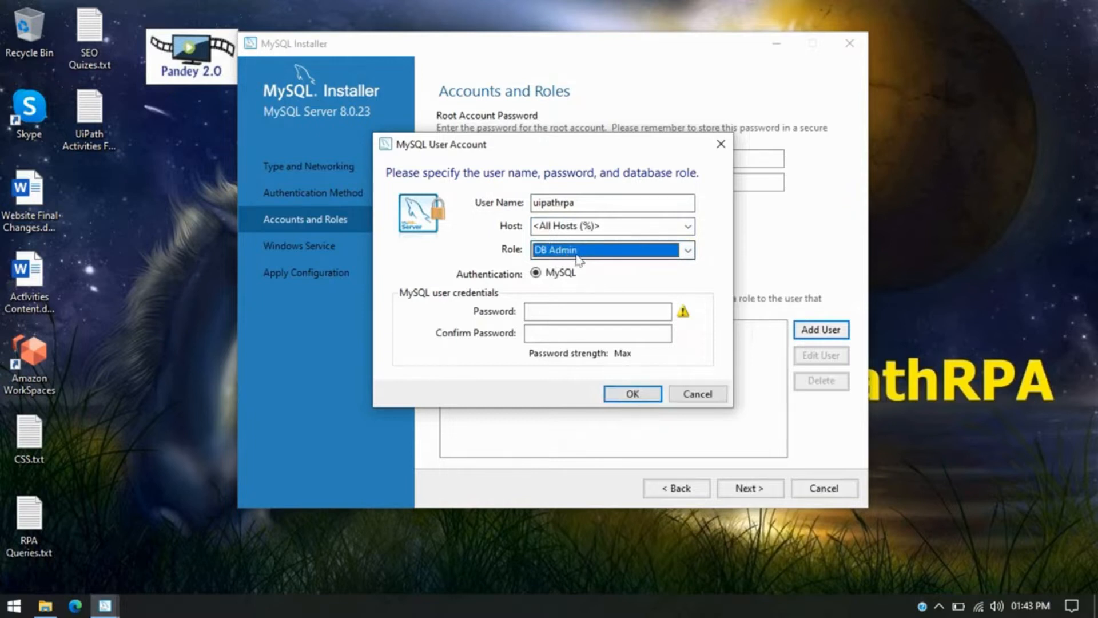
left_click(652, 258)
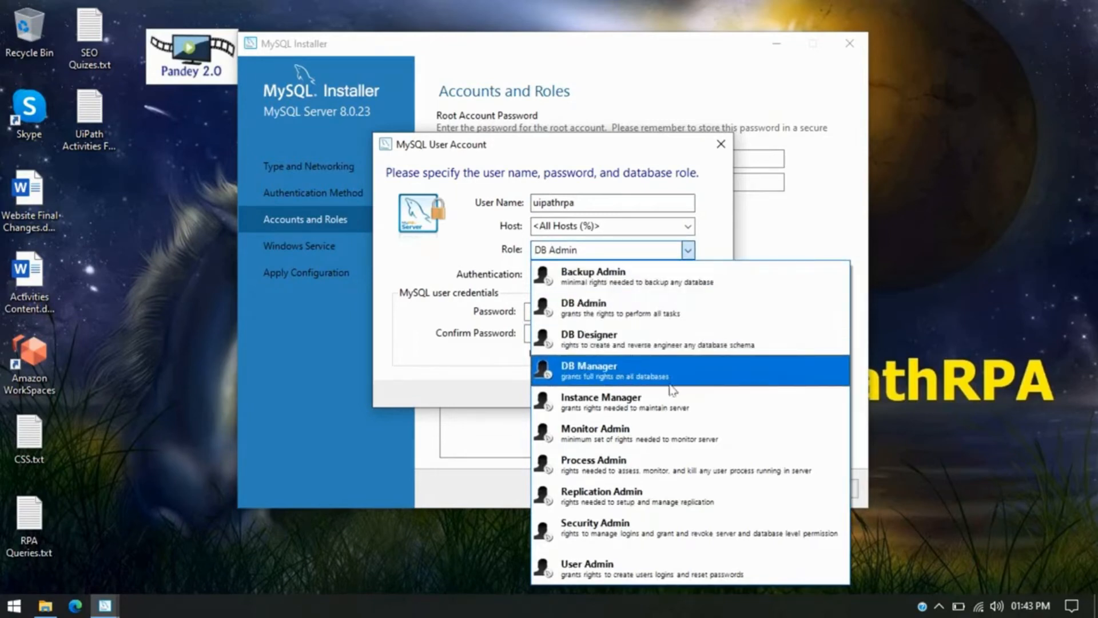
left_click(613, 309)
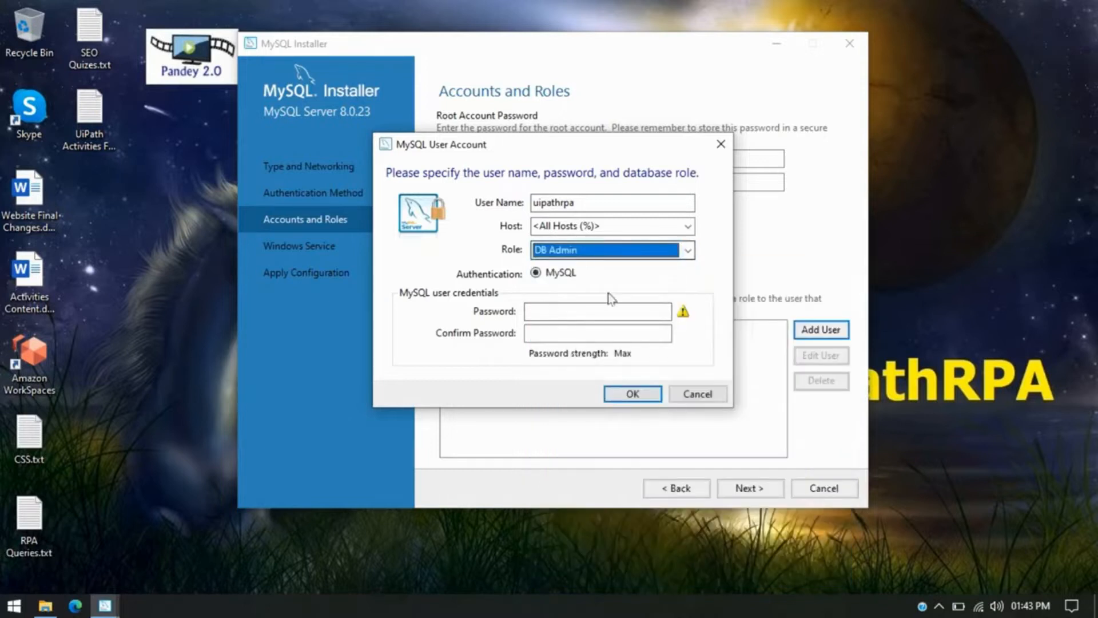
left_click(553, 315)
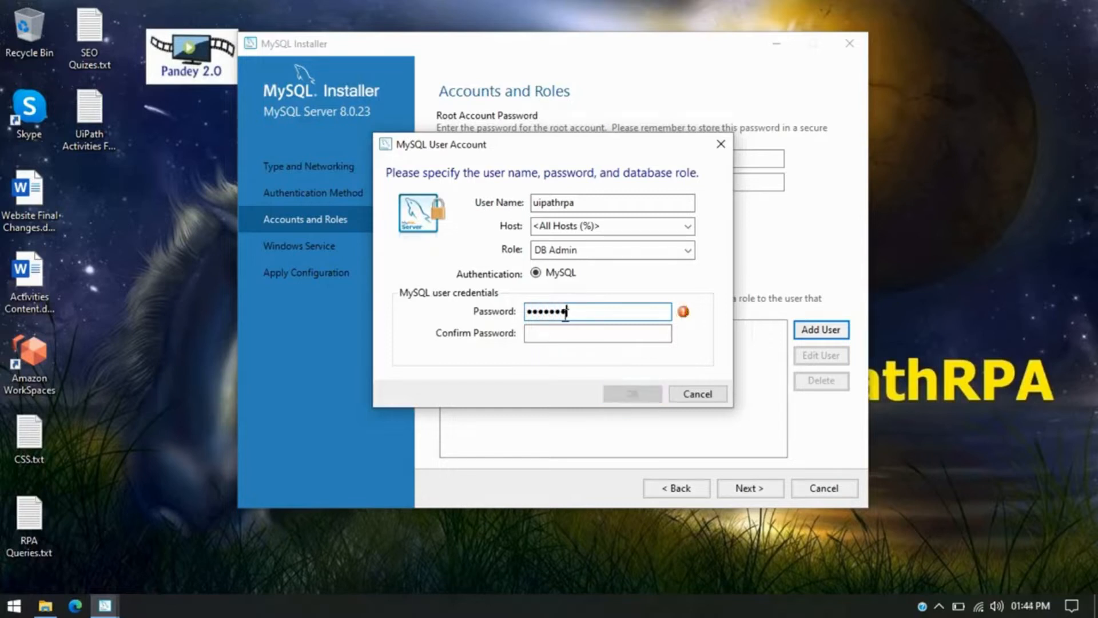
type("••")
key("Tab")
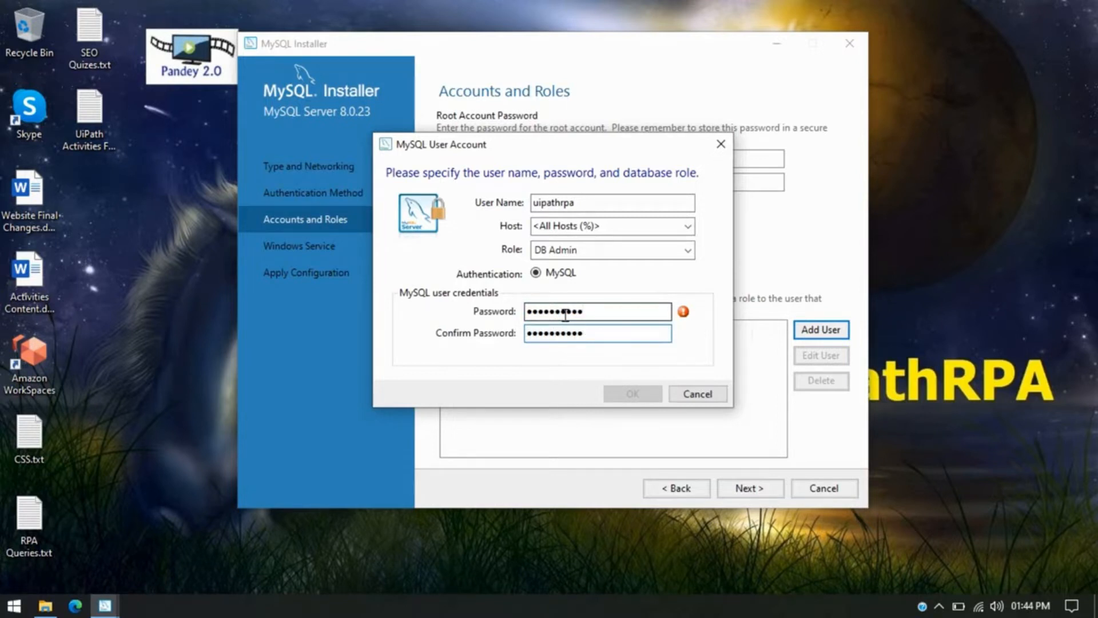
left_click(637, 397)
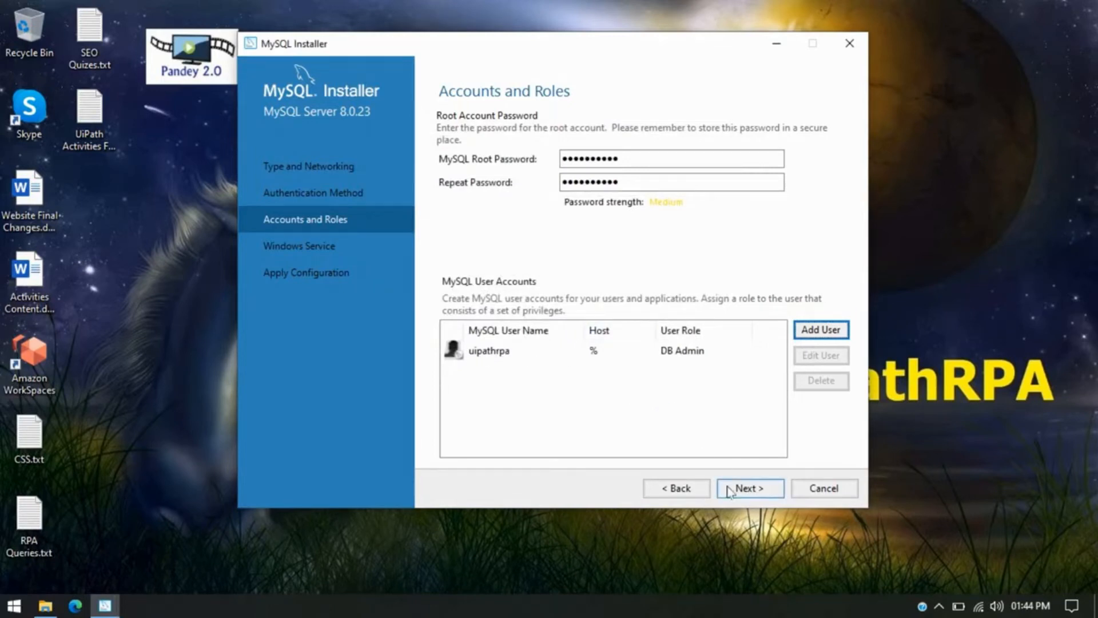
left_click(757, 489)
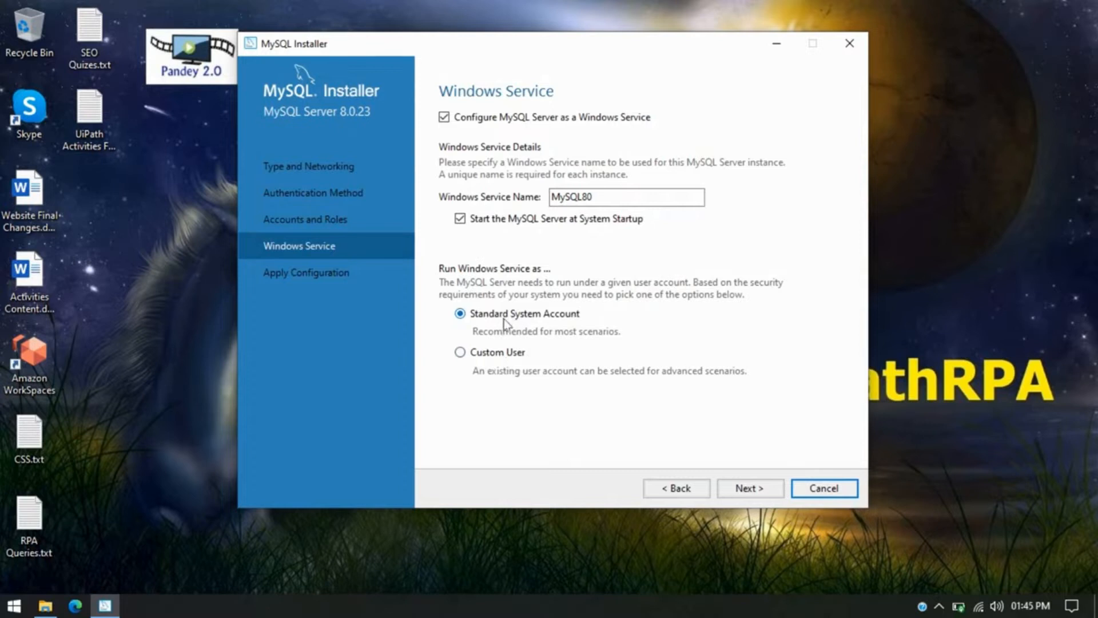
Keep the MySQL80 Windows service starting at system startup under Standard System Account.
left_click(751, 490)
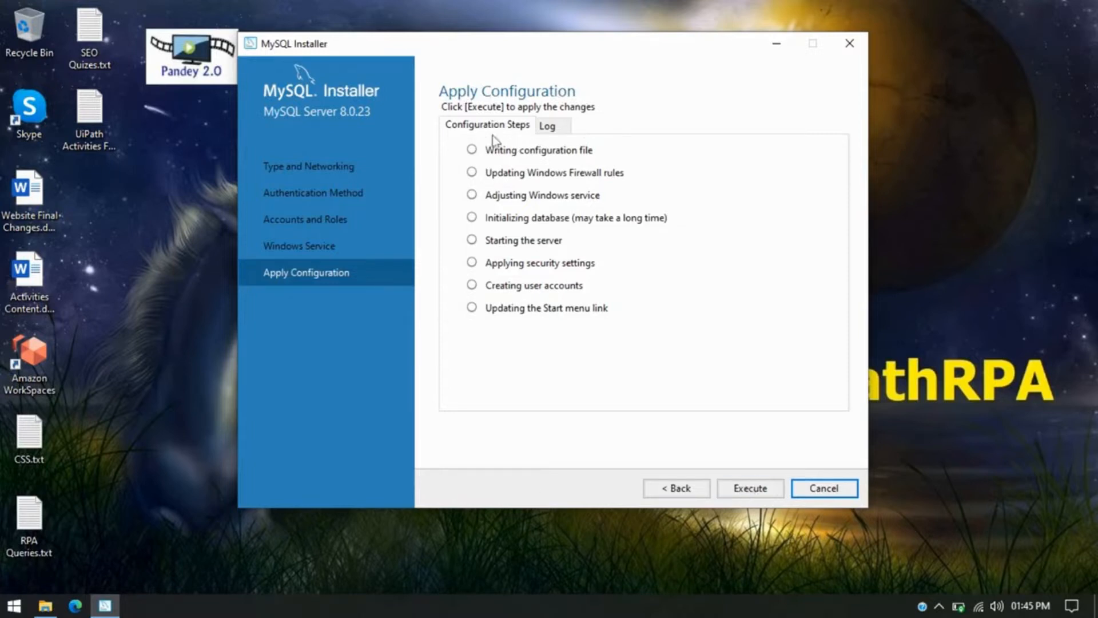
Execute and finish the MySQL Server Apply Configuration steps.
left_click(767, 495)
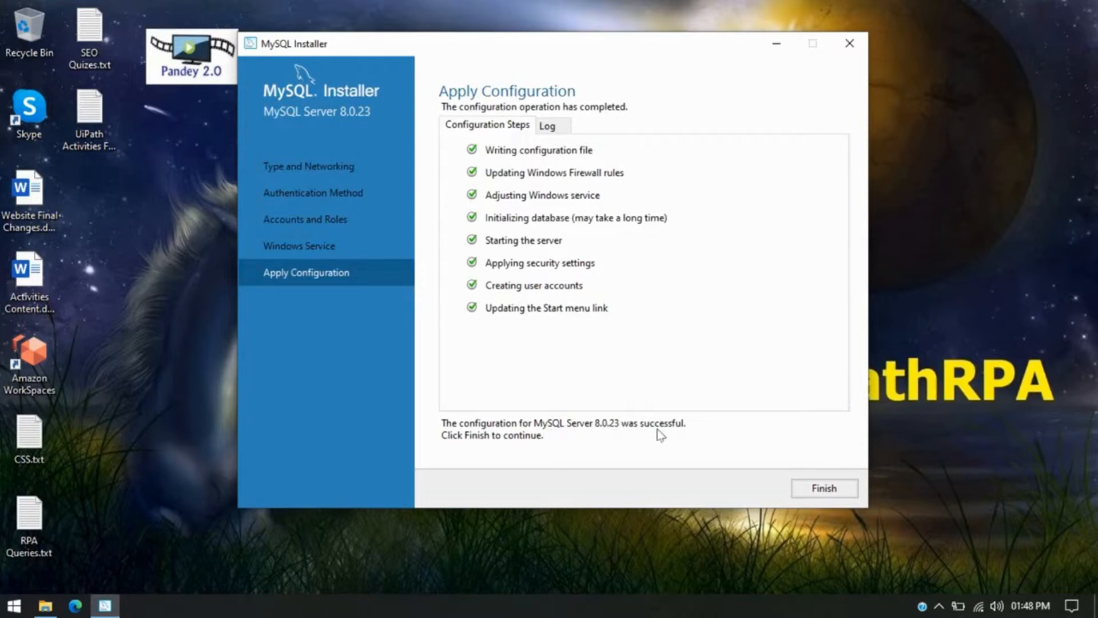
left_click(851, 495)
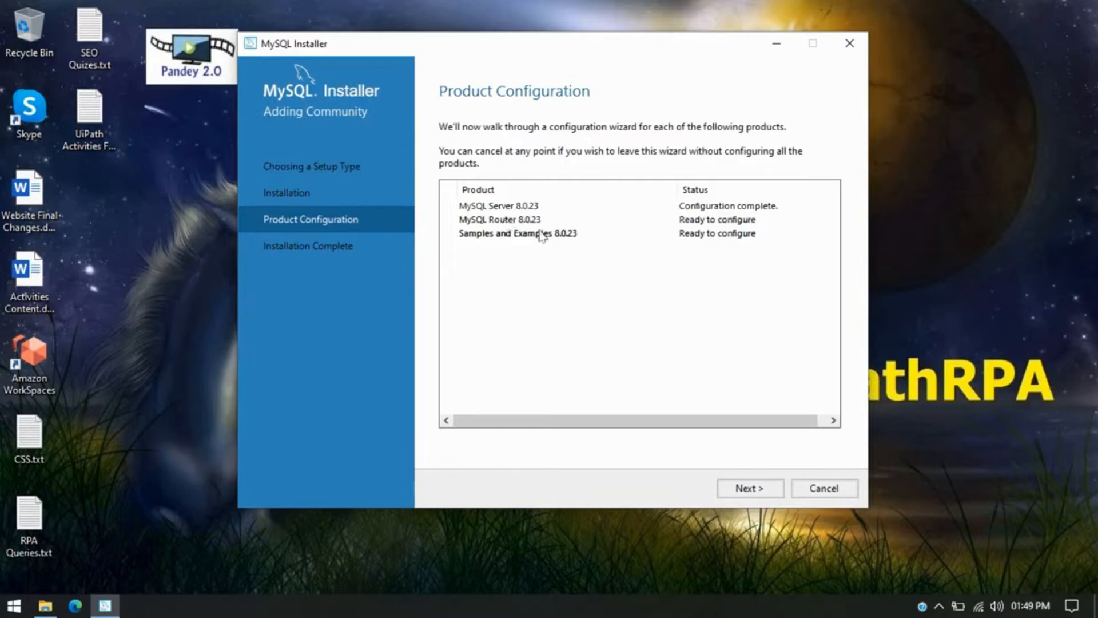
left_click(753, 492)
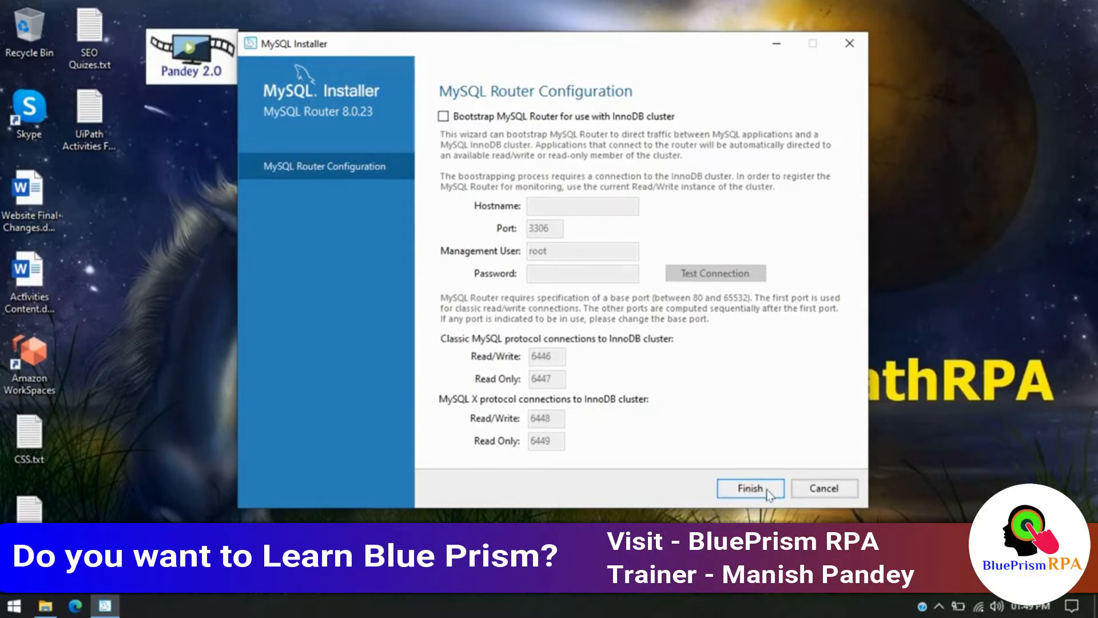
Finish MySQL Router 8.0.23 setup with InnoDB cluster bootstrapping left unchecked.
left_click(746, 491)
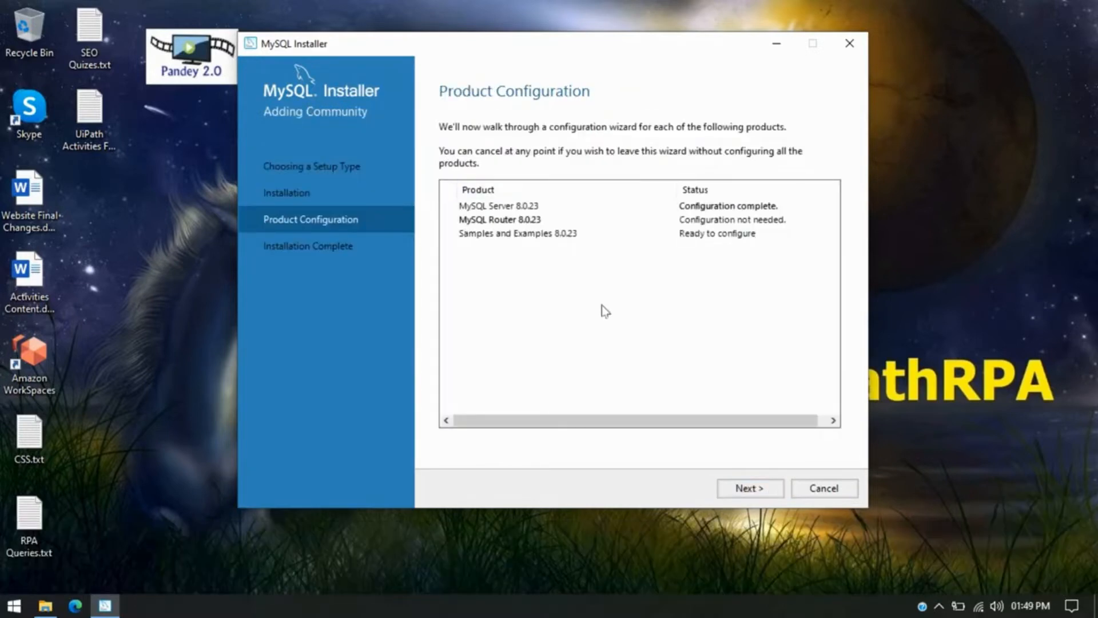
Enter the root password for Samples and Examples and verify the connection to MySQL Server 8.0.23 succeeds.
left_click(764, 492)
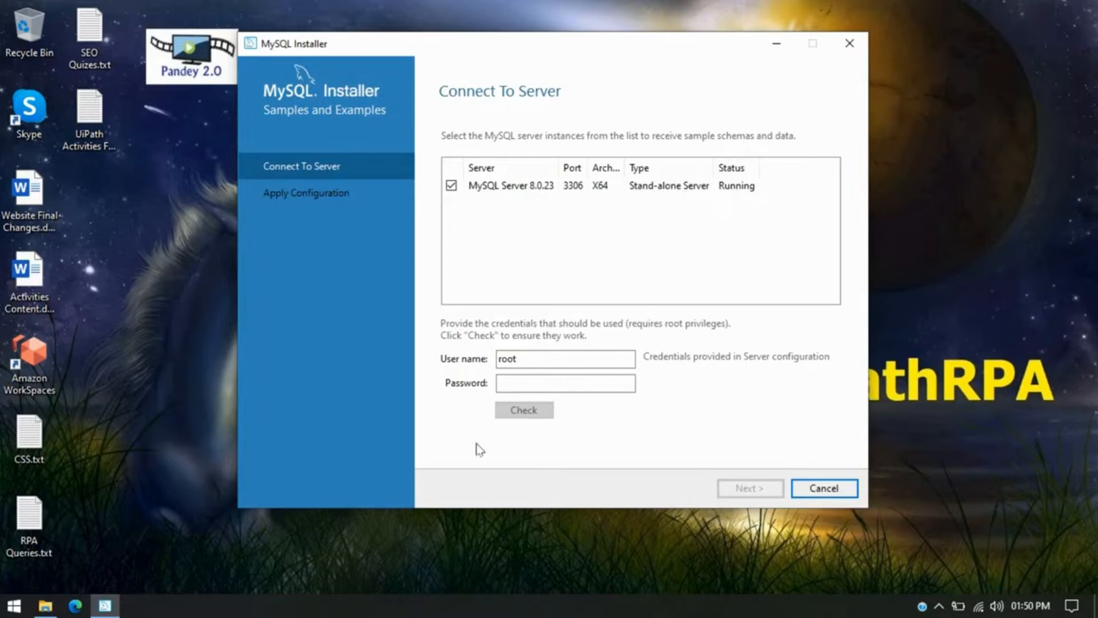
left_click(520, 383)
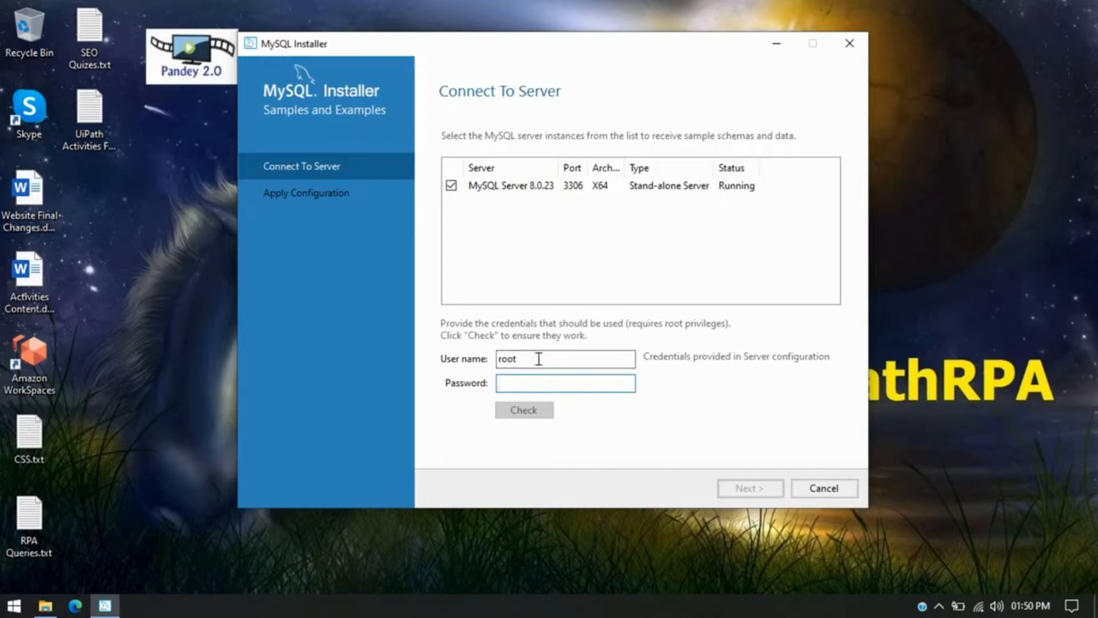
left_click(510, 358)
double_click(511, 359)
left_click(511, 382)
type("r")
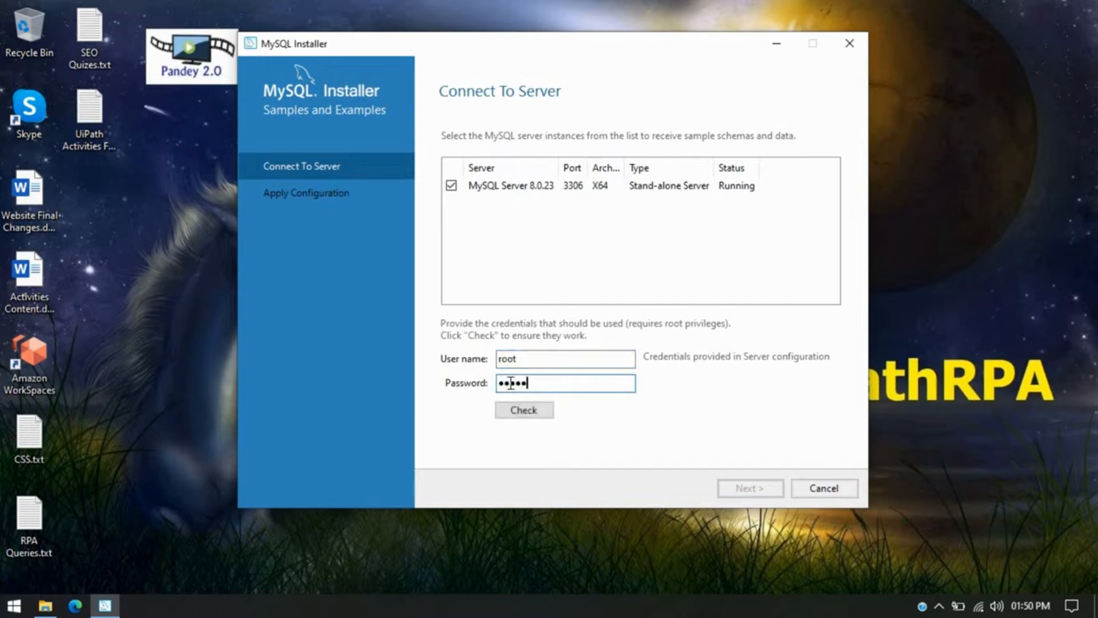
type("•••••••••")
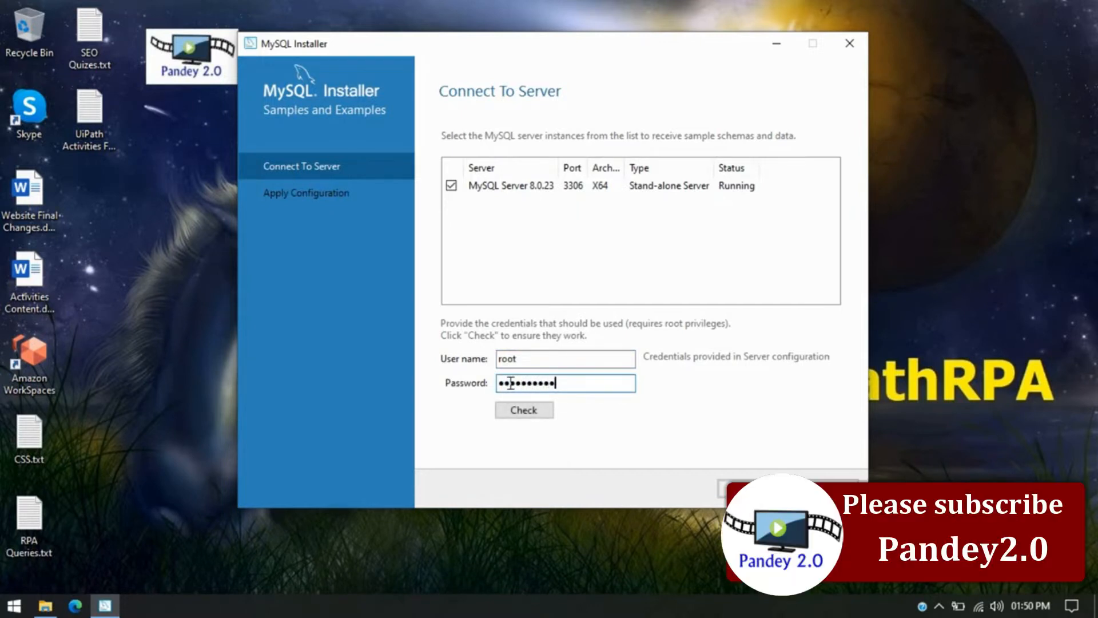
left_click(524, 410)
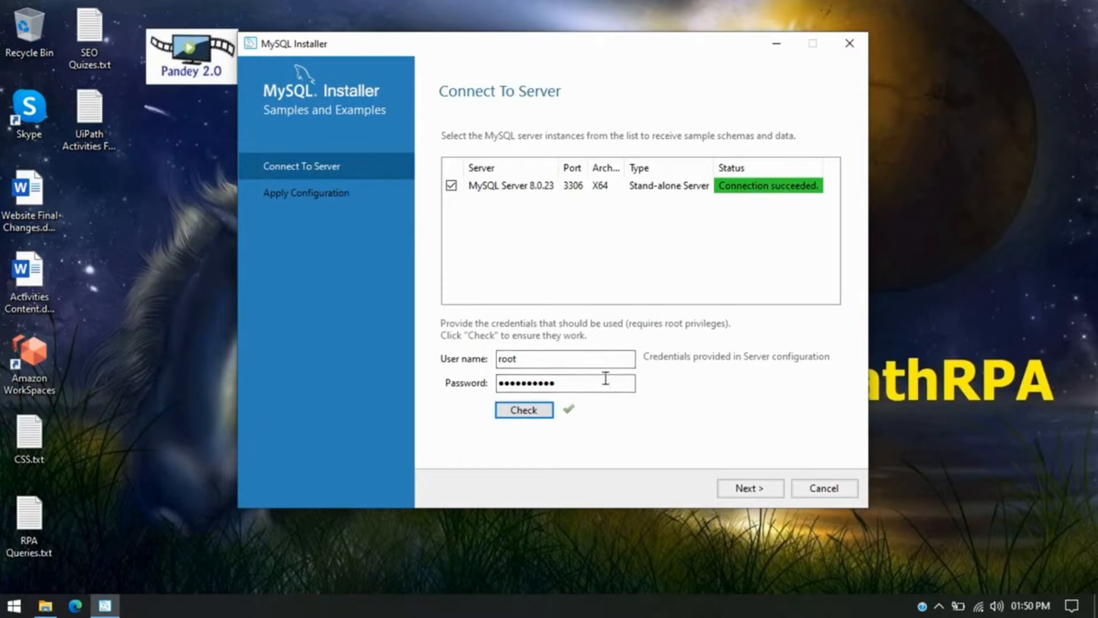
left_click(774, 490)
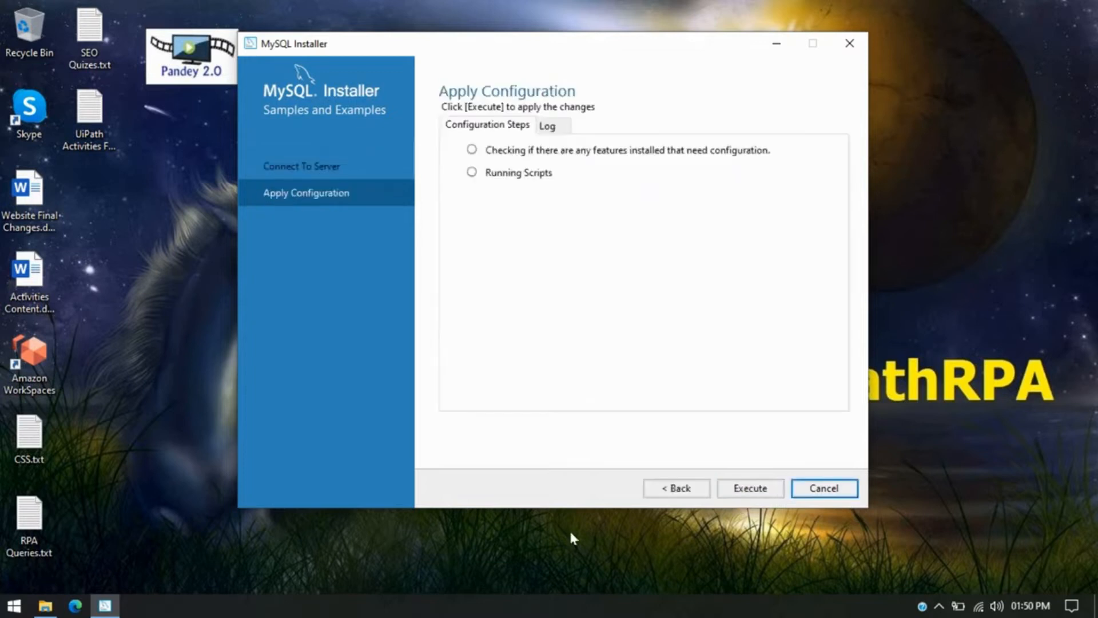
Execute the two Samples and Examples 8.0.23 configuration steps, dismissing the slow-progress warning.
left_click(751, 489)
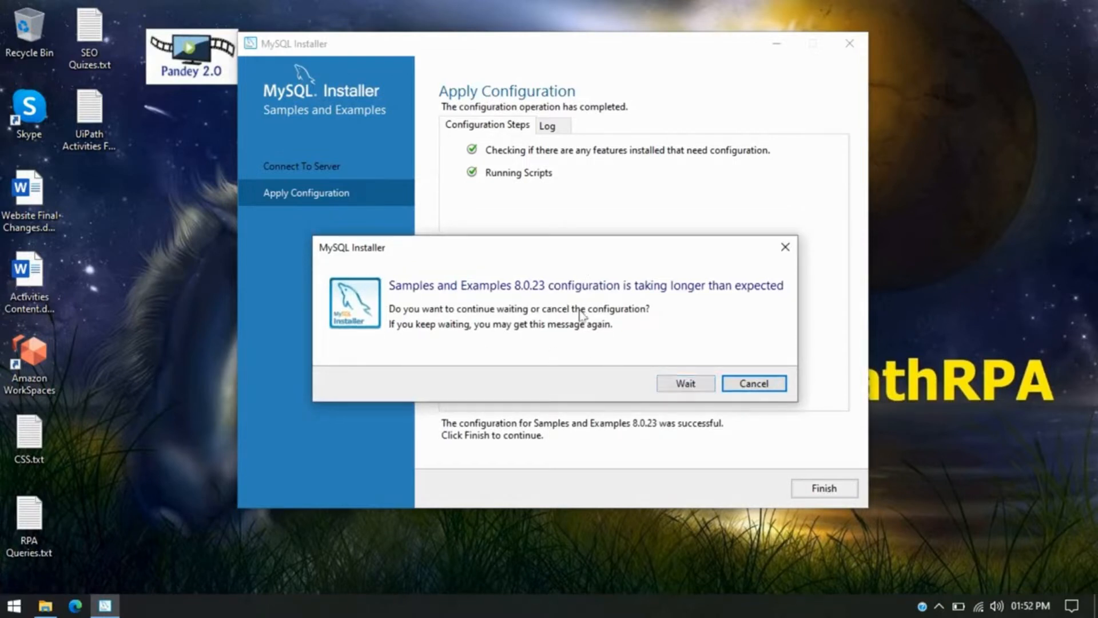
left_click(681, 383)
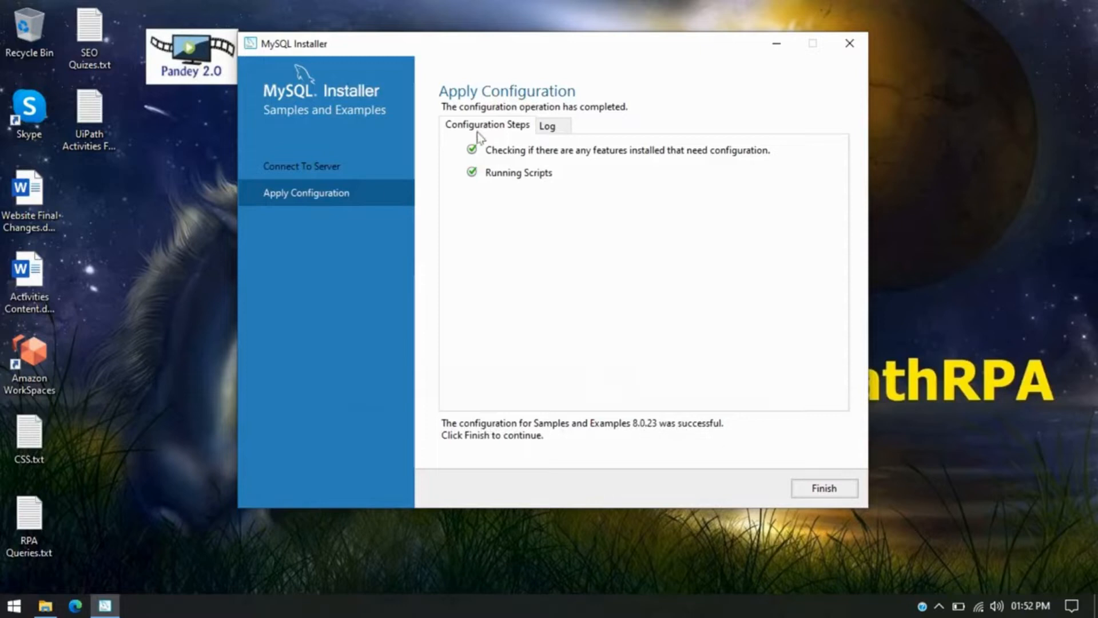
left_click(849, 490)
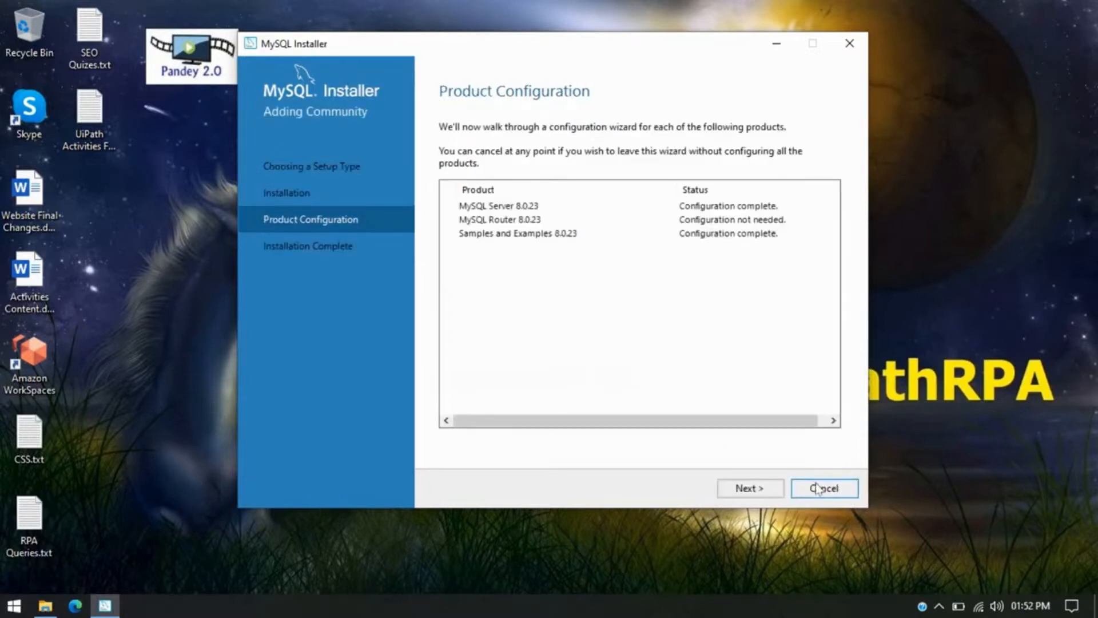
Finish the installation with Start Workbench and Start Shell left checked, closing the installer.
left_click(745, 488)
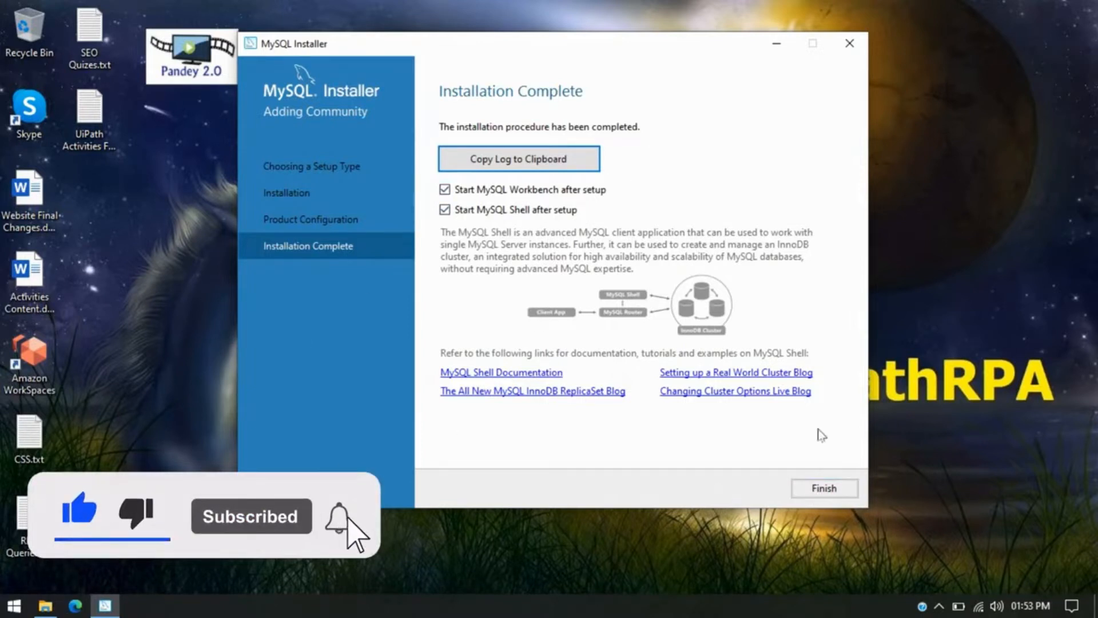
left_click(824, 488)
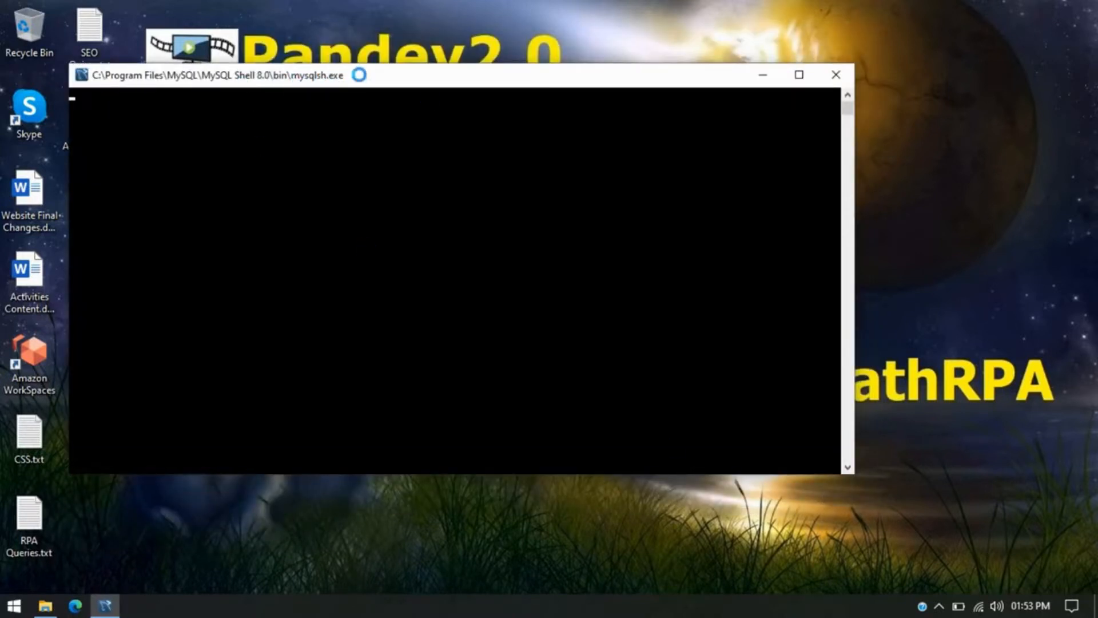
Move the MySQL Shell console aside and maximize the Workbench window.
left_click_drag(364, 86, 455, 143)
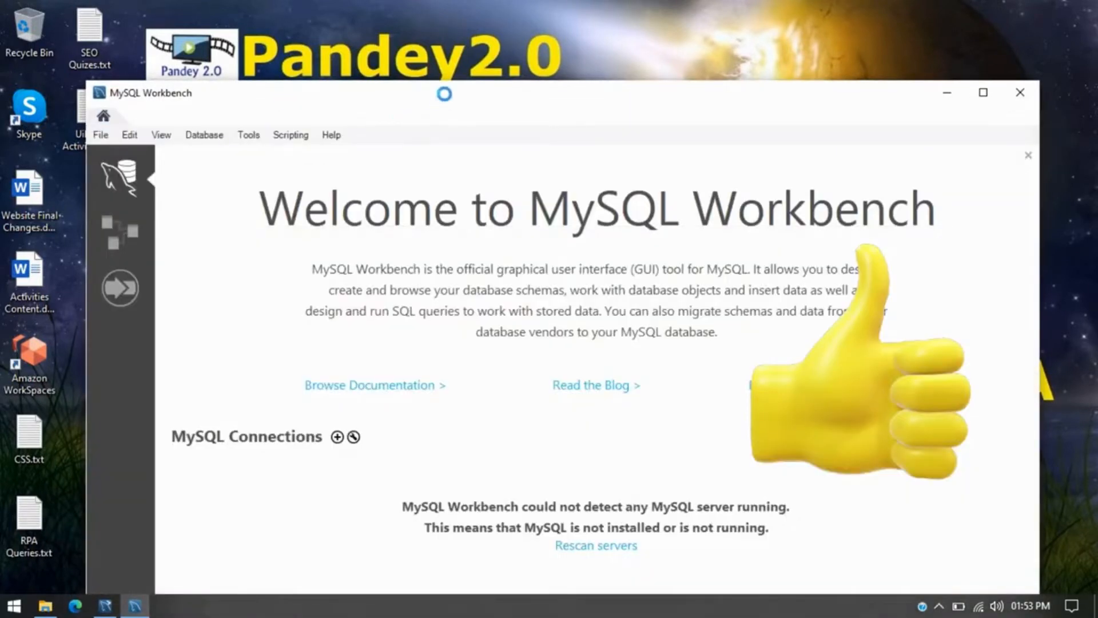
left_click(970, 26)
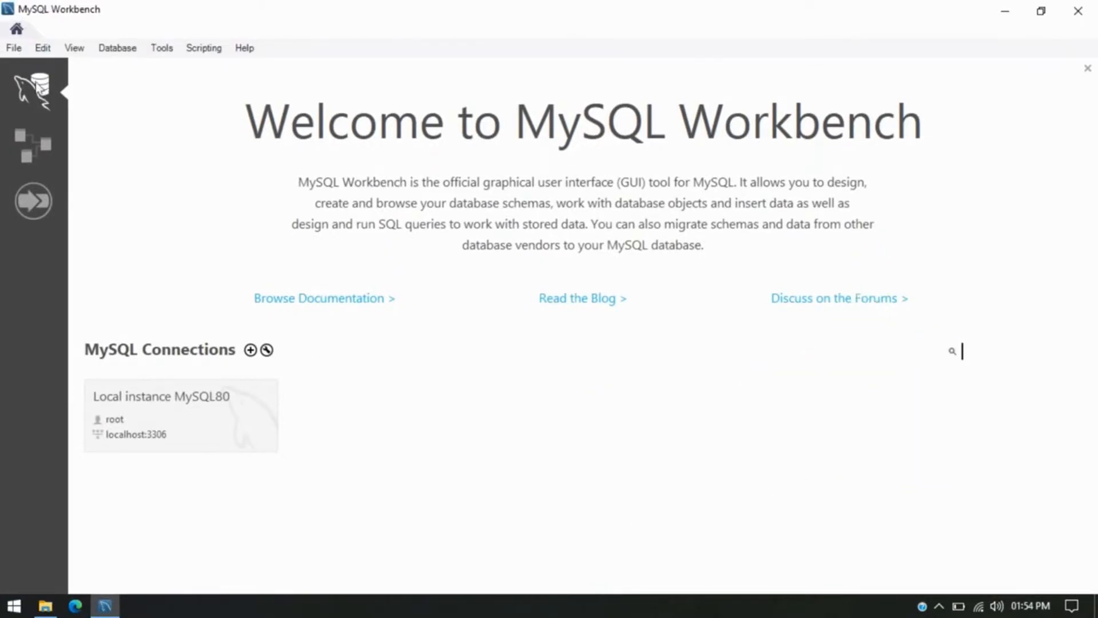
Open Database > Connect to Database and expand the Stored Connection list.
left_click(122, 52)
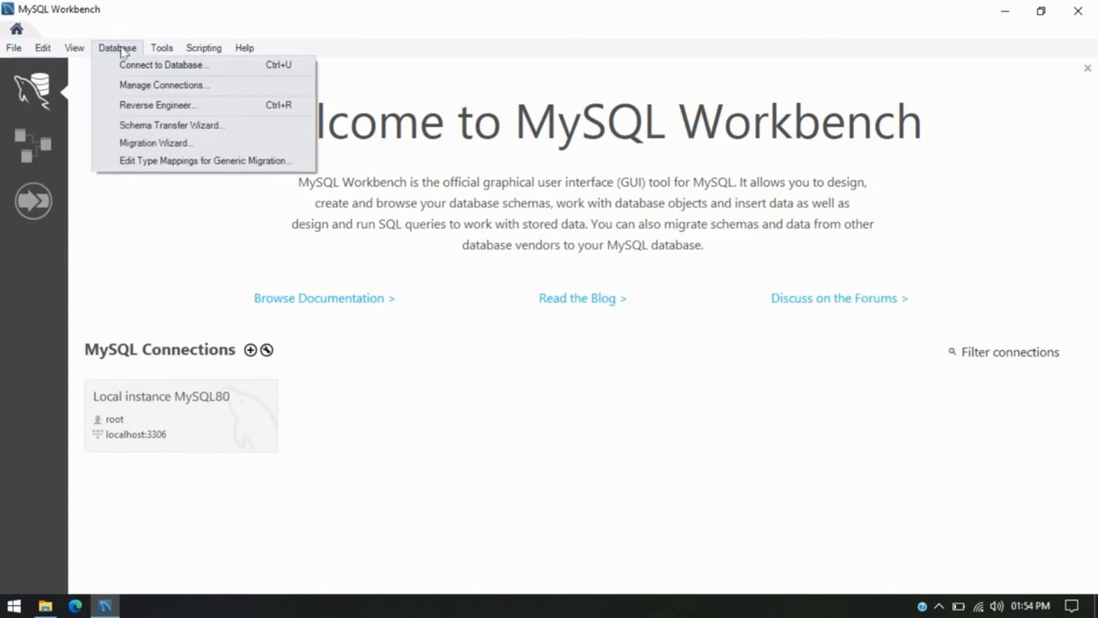
left_click(113, 49)
left_click(126, 49)
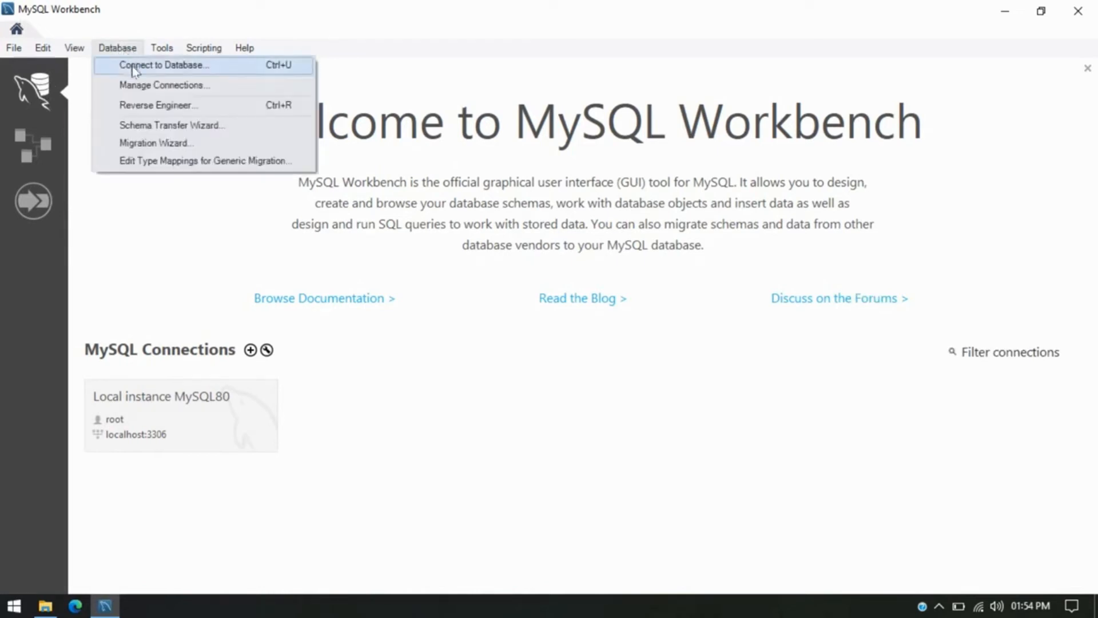
left_click(155, 224)
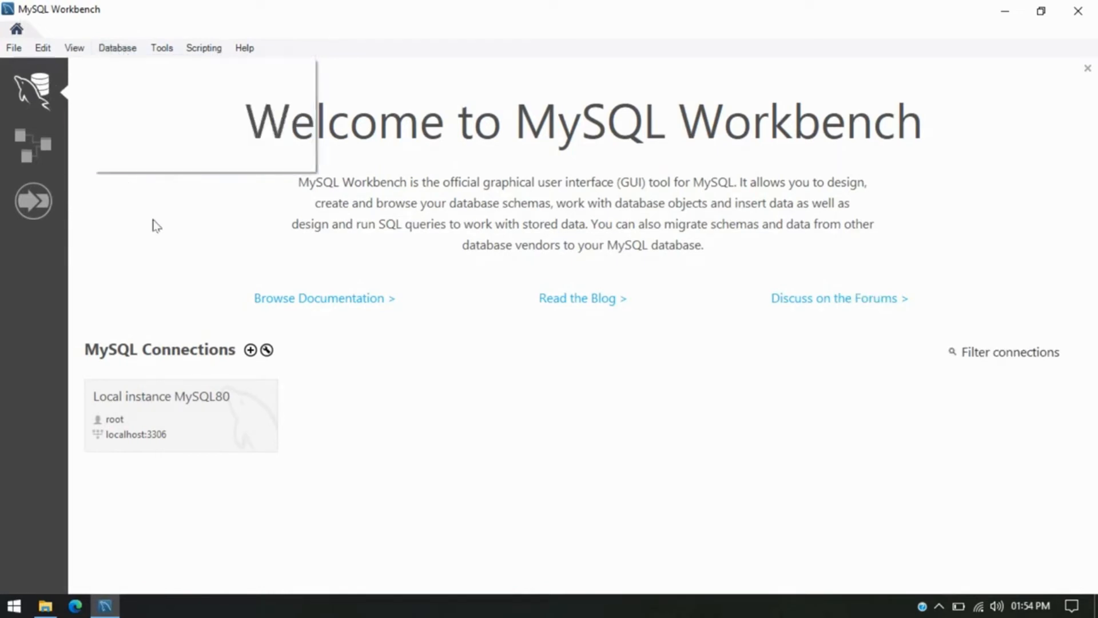
left_click(15, 49)
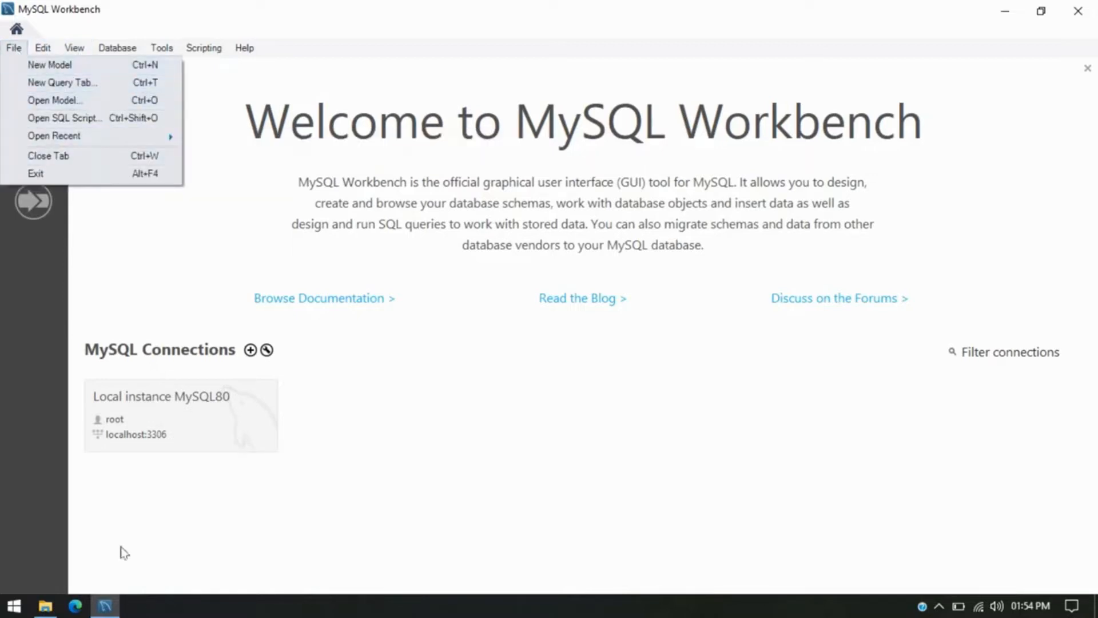
left_click(521, 451)
left_click(112, 48)
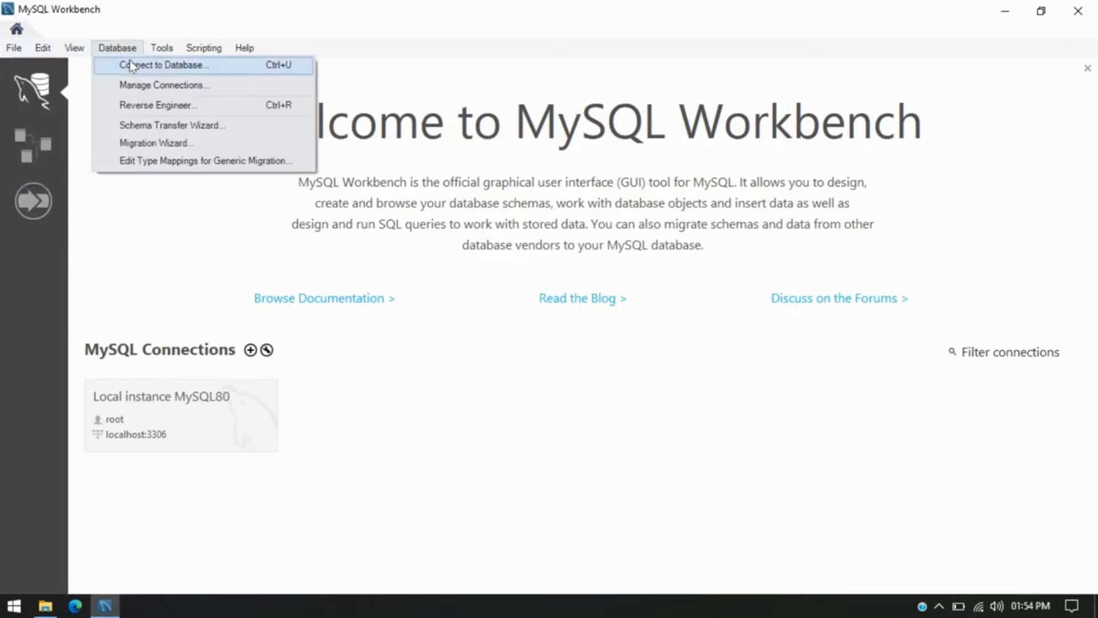
left_click(134, 68)
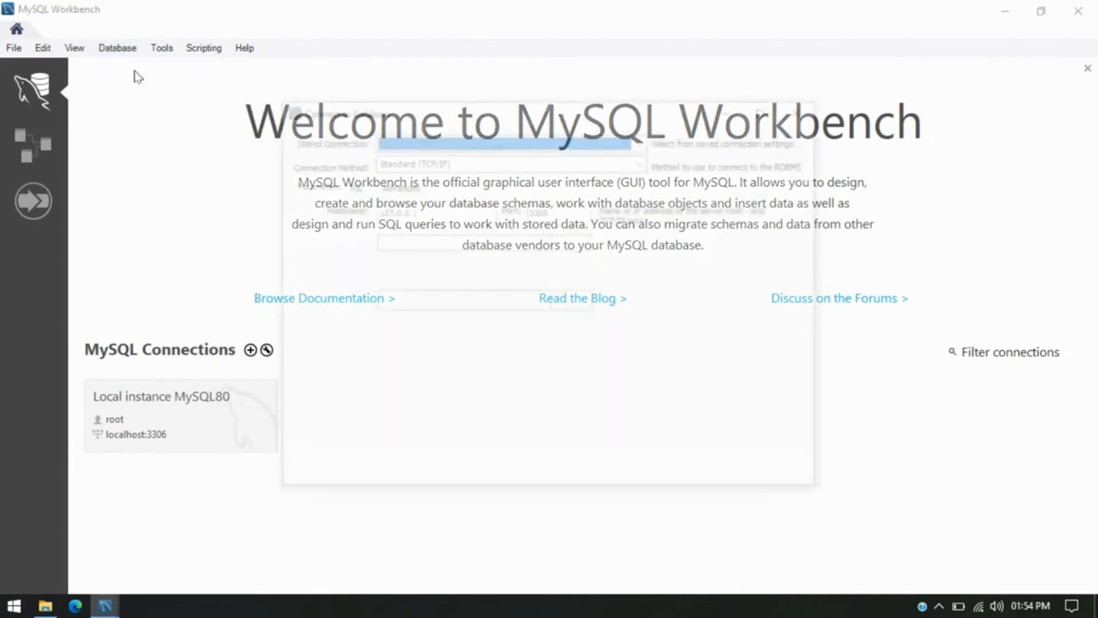
left_click(419, 140)
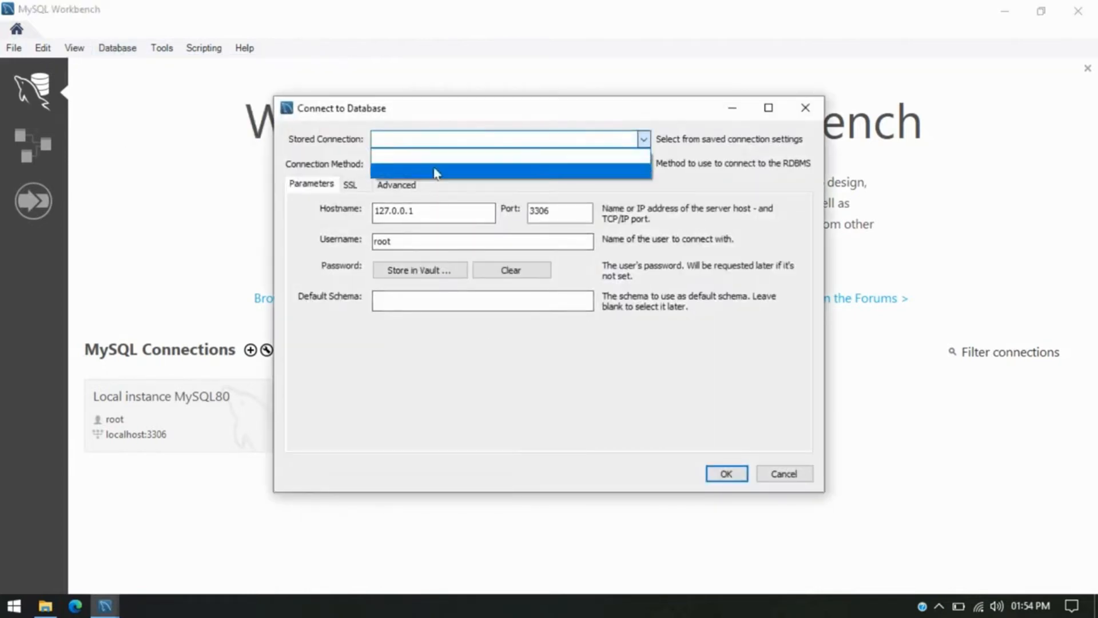
Connect using stored connection Local instance MySQL80 over Standard (TCP/IP), leaving Default Schema empty.
left_click(434, 171)
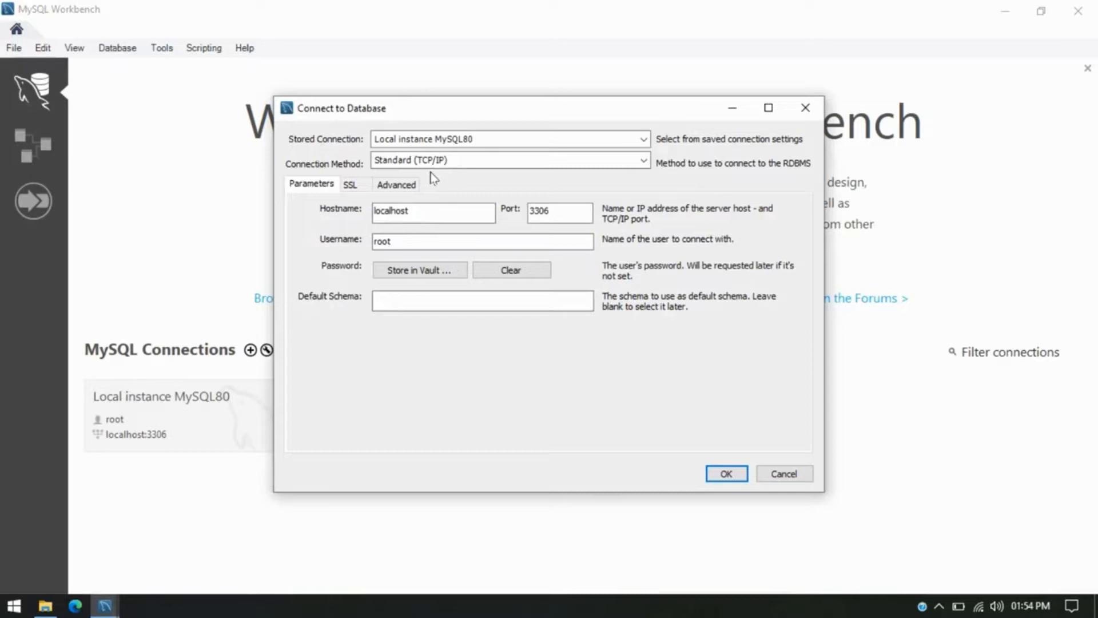
left_click(448, 164)
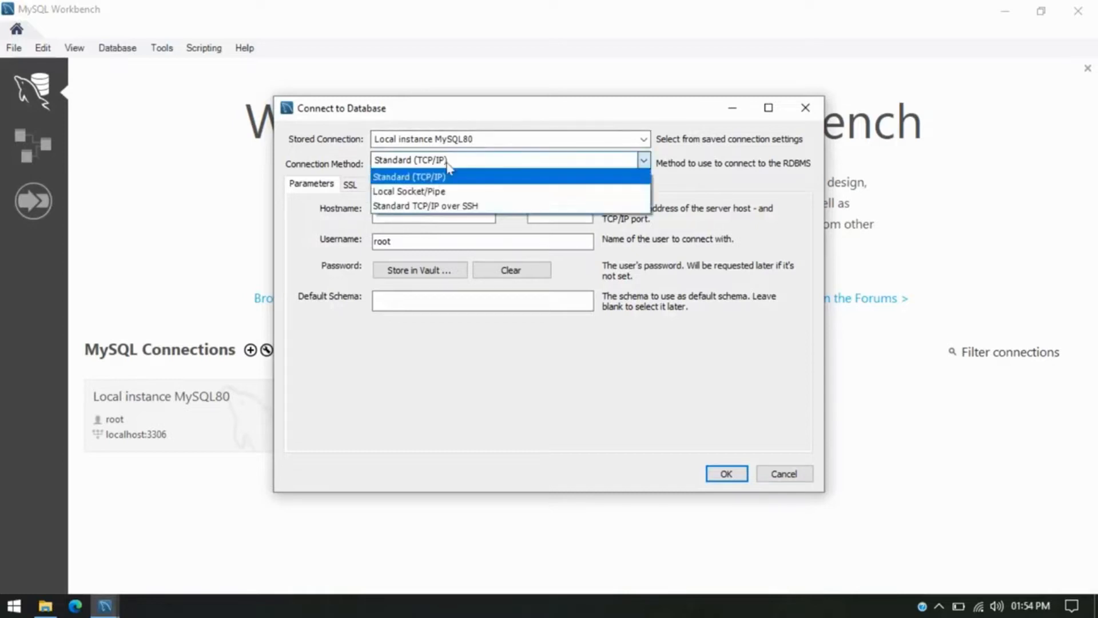
left_click(457, 164)
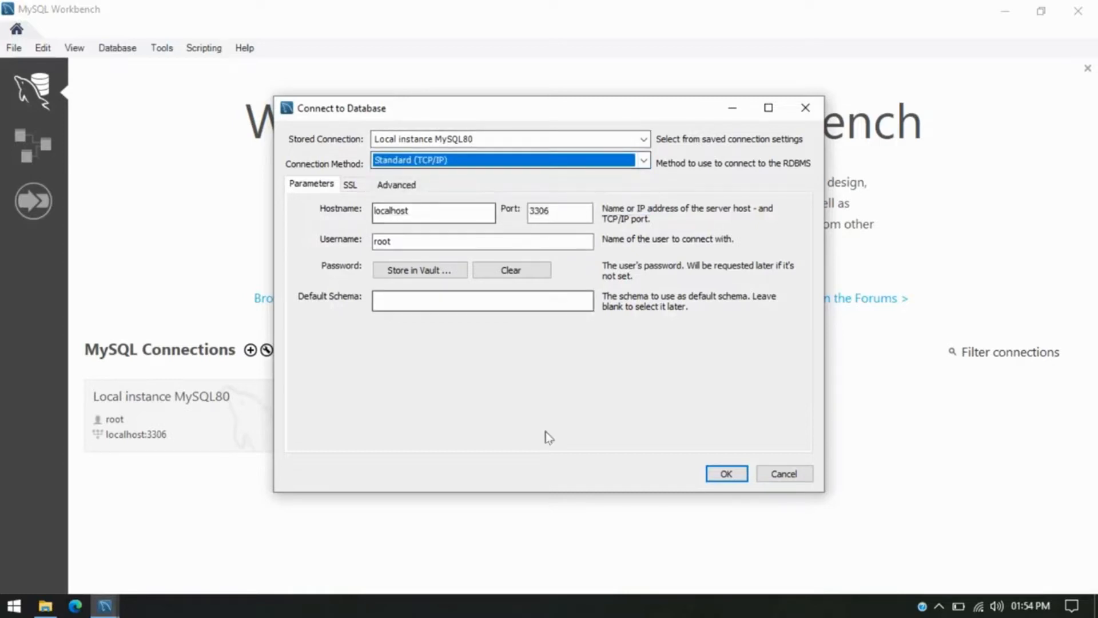
left_click(404, 299)
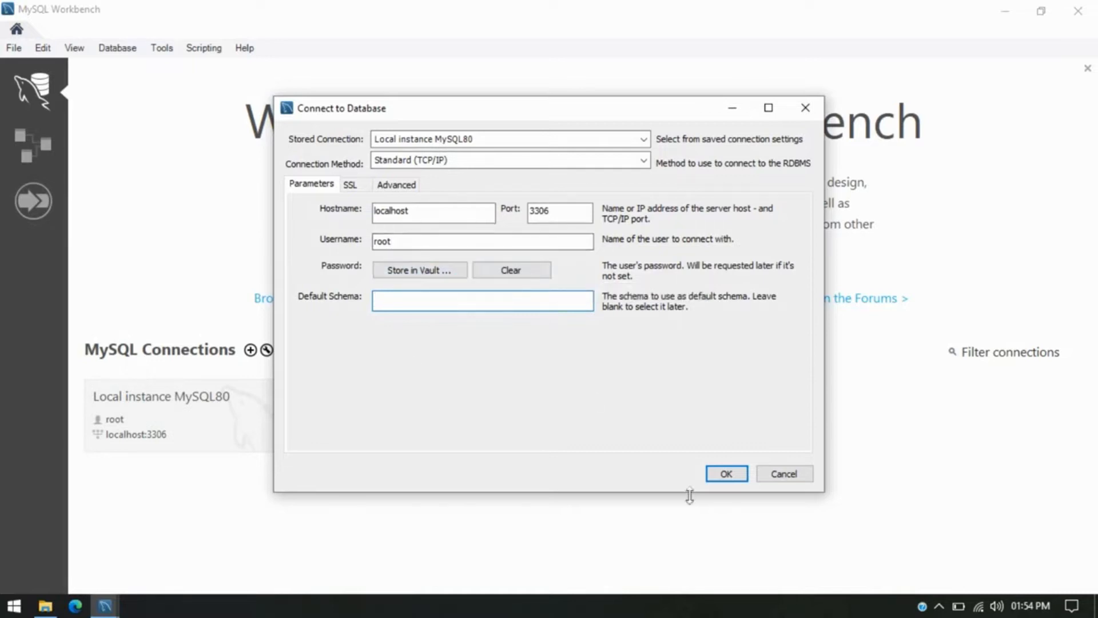
left_click(743, 478)
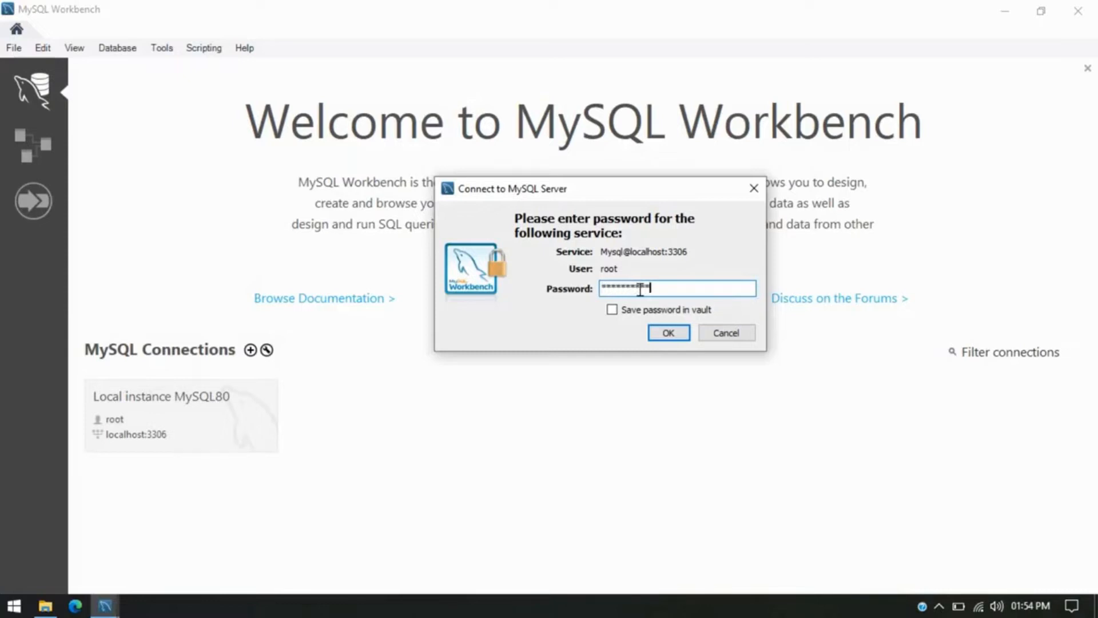
Save the root password in the vault, connect, and focus the empty Query 1 editor.
left_click(612, 309)
left_click(673, 334)
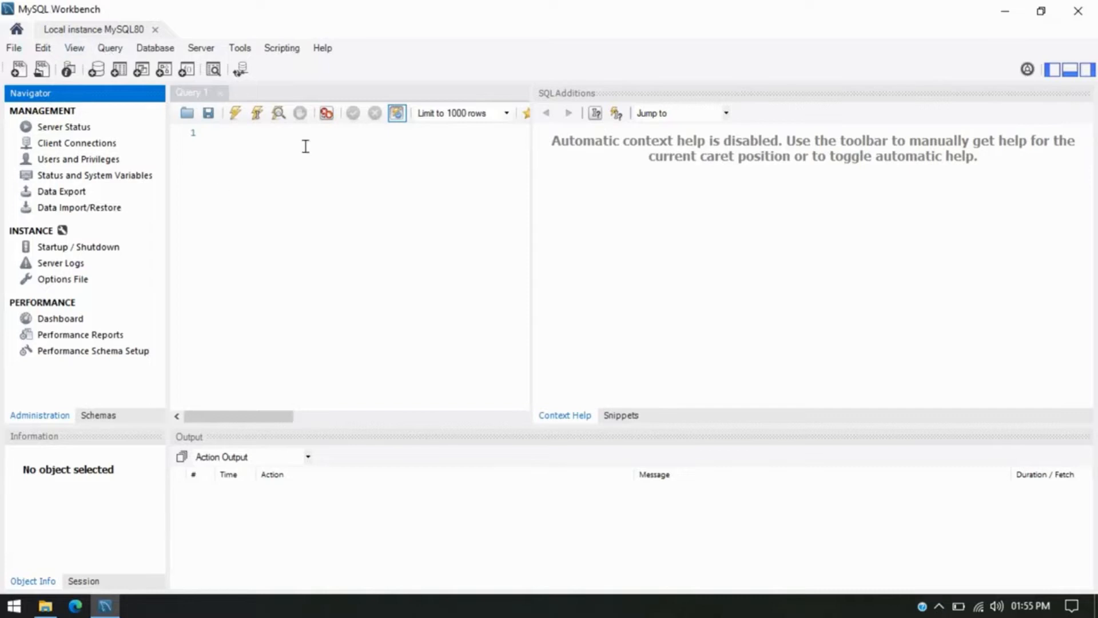
left_click(155, 47)
mouse_move(43, 48)
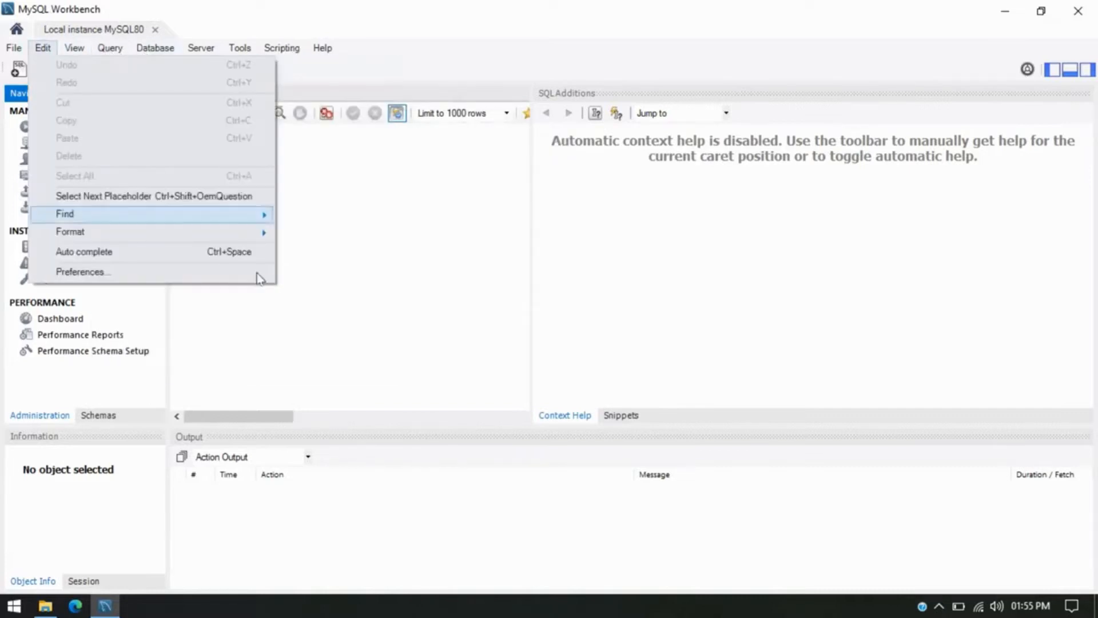
left_click(439, 270)
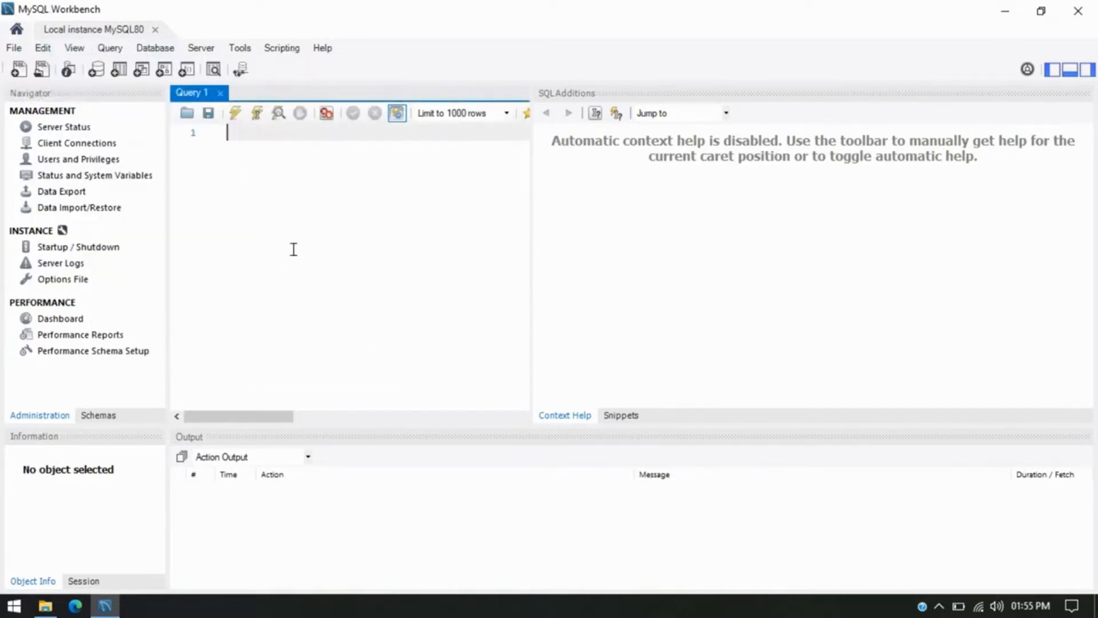